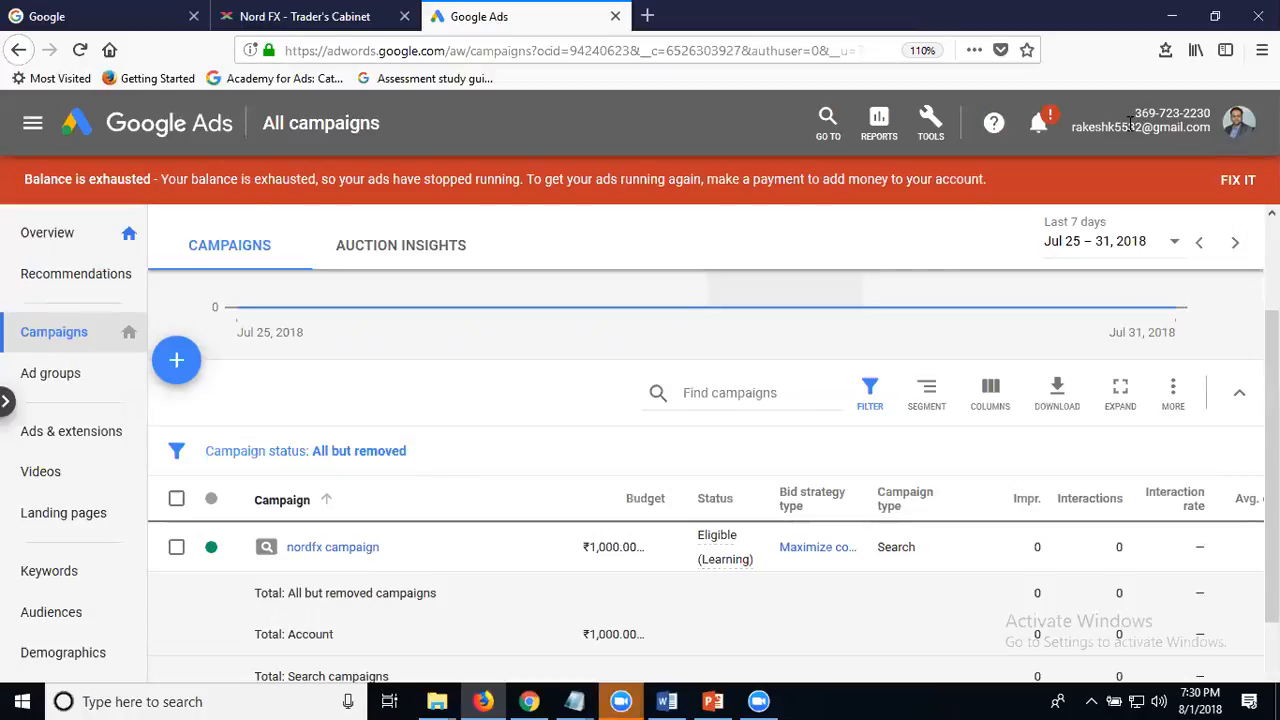
- Open the search keywords of the "How to do forex trading" ad group in the nordfx campaign
{"action": "left_click", "coordinate": [352, 550]}
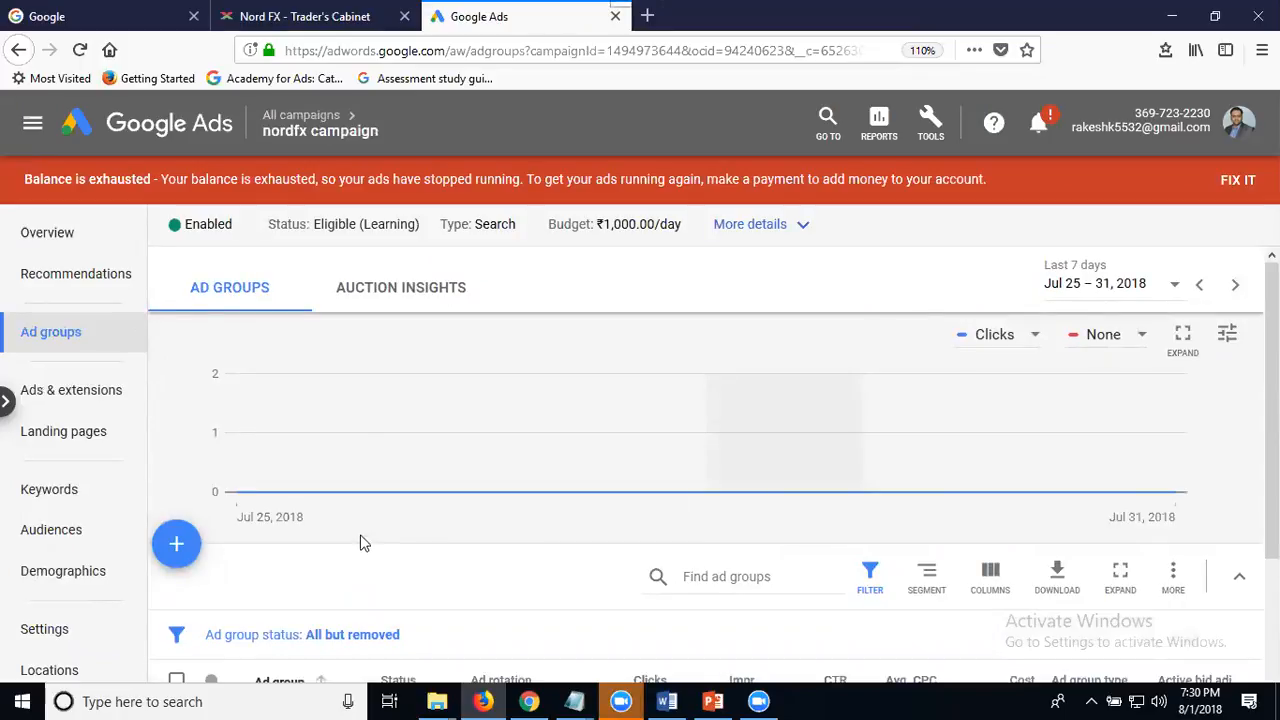
{"action": "scroll", "coordinate": [366, 446], "scroll_direction": "down", "scroll_amount": 3}
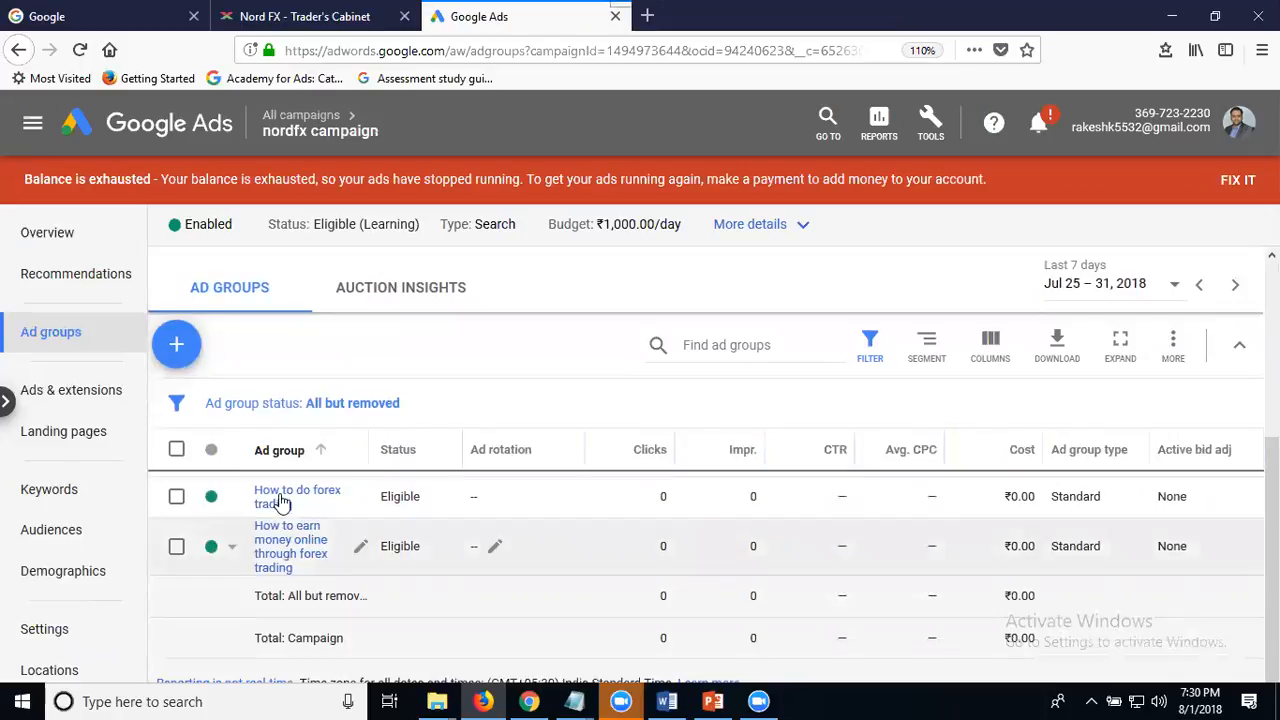
{"action": "left_click", "coordinate": [280, 500]}
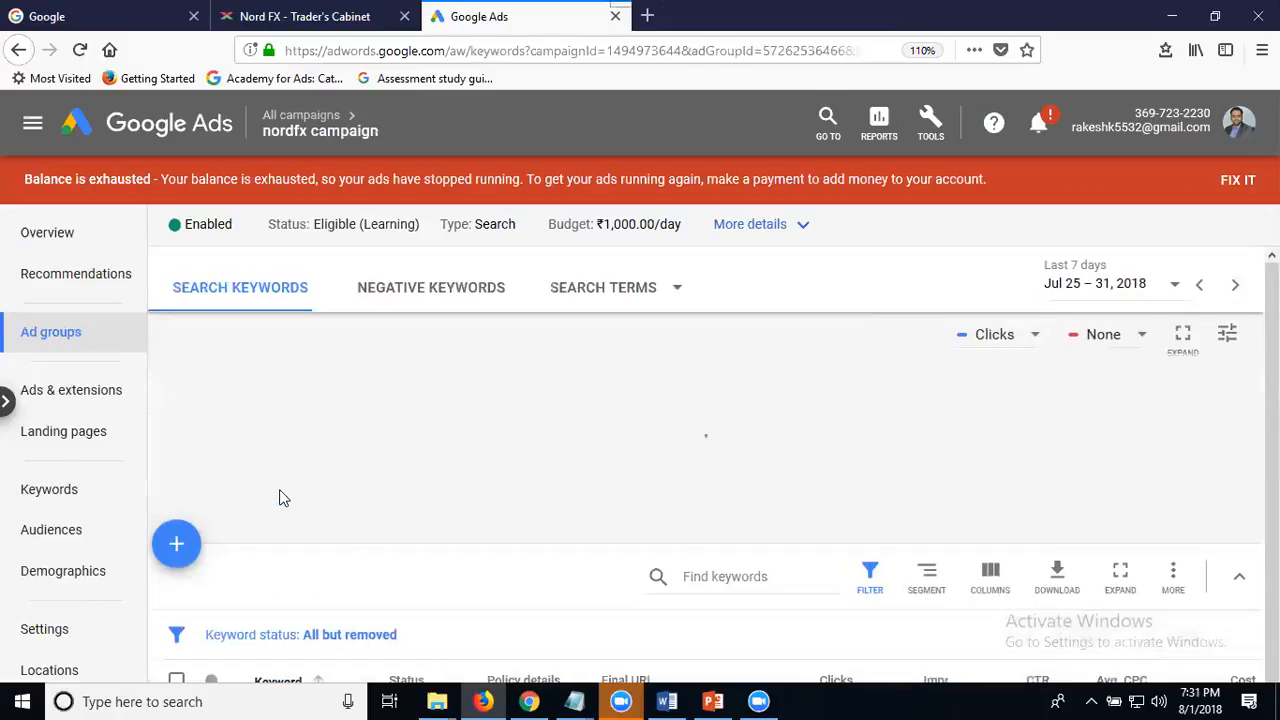
{"action": "scroll", "coordinate": [986, 355], "scroll_direction": "down", "scroll_amount": 3}
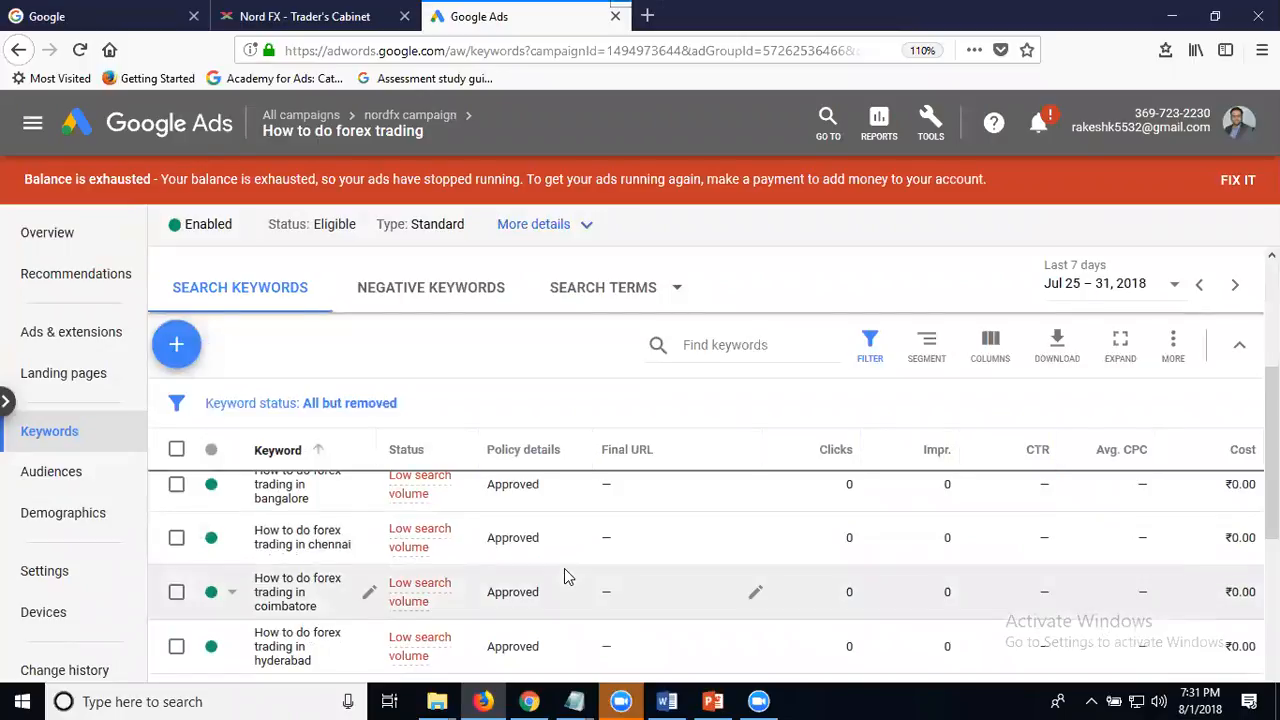
- Change the keyword "How to do forex trading in bangalore" to exact match and save it
{"action": "scroll", "coordinate": [326, 534], "scroll_direction": "up", "scroll_amount": 1}
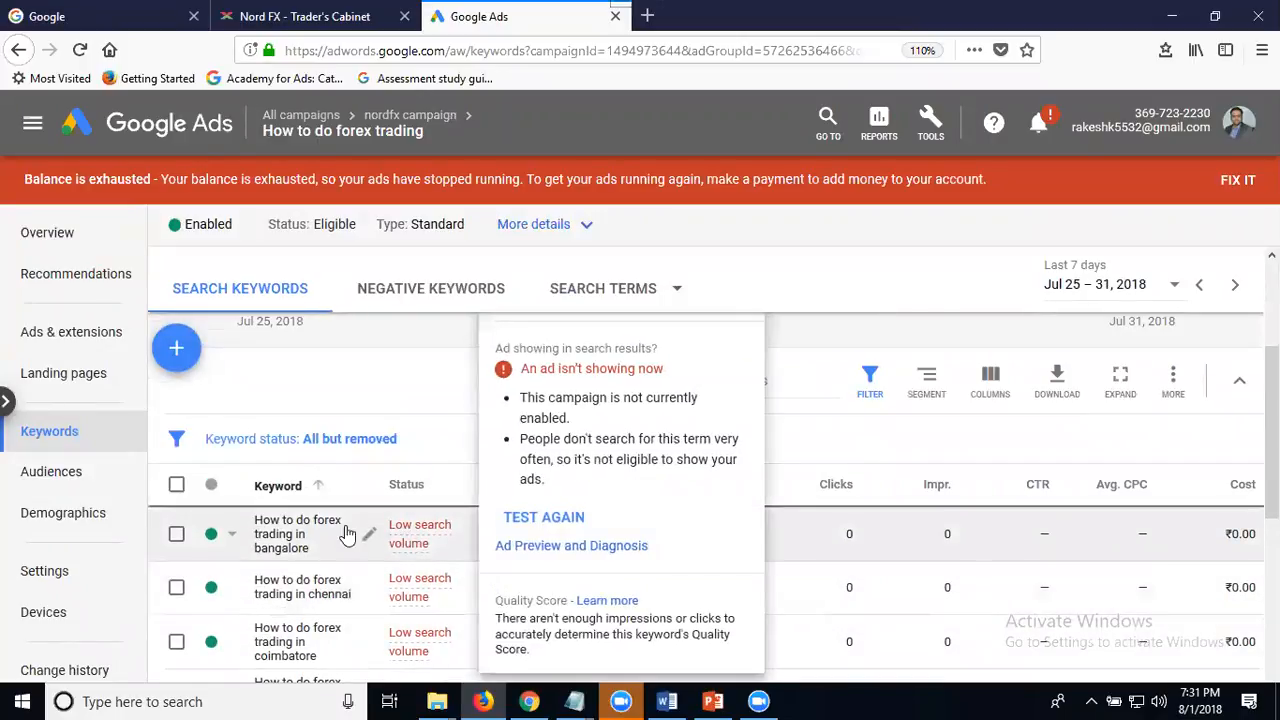
{"action": "left_click", "coordinate": [308, 530]}
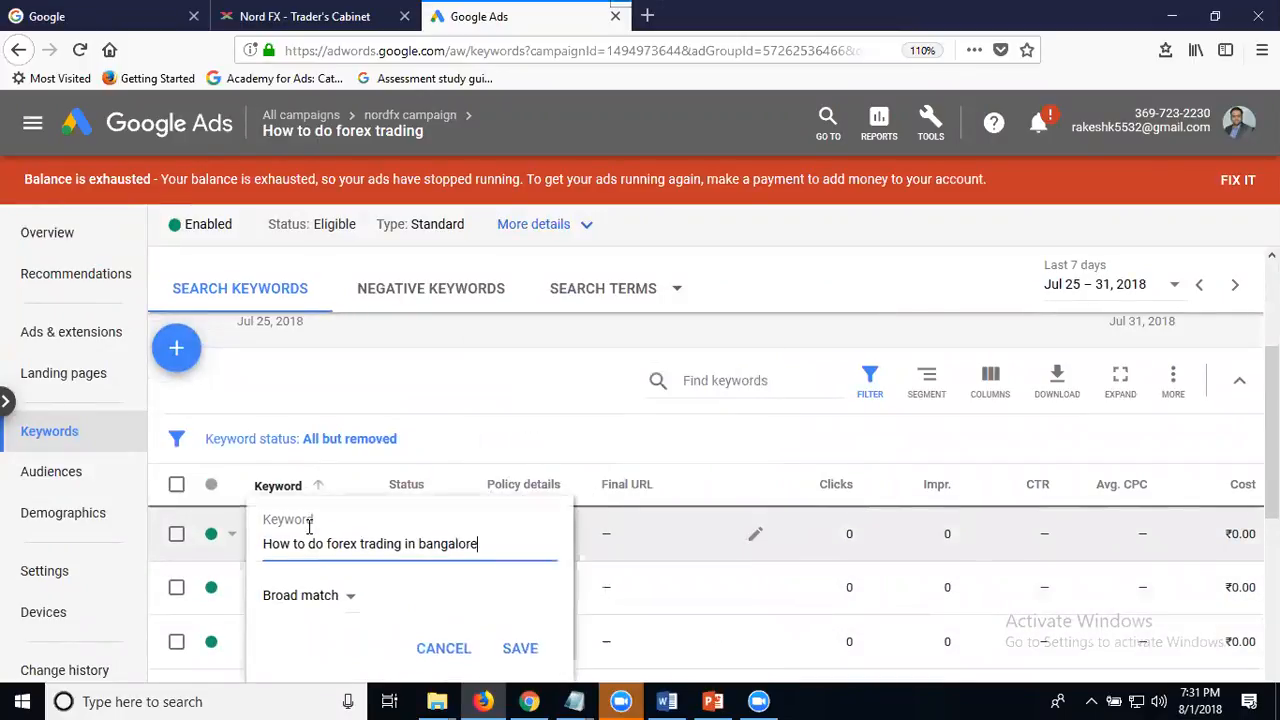
{"action": "left_click", "coordinate": [316, 600]}
{"action": "left_click", "coordinate": [325, 582]}
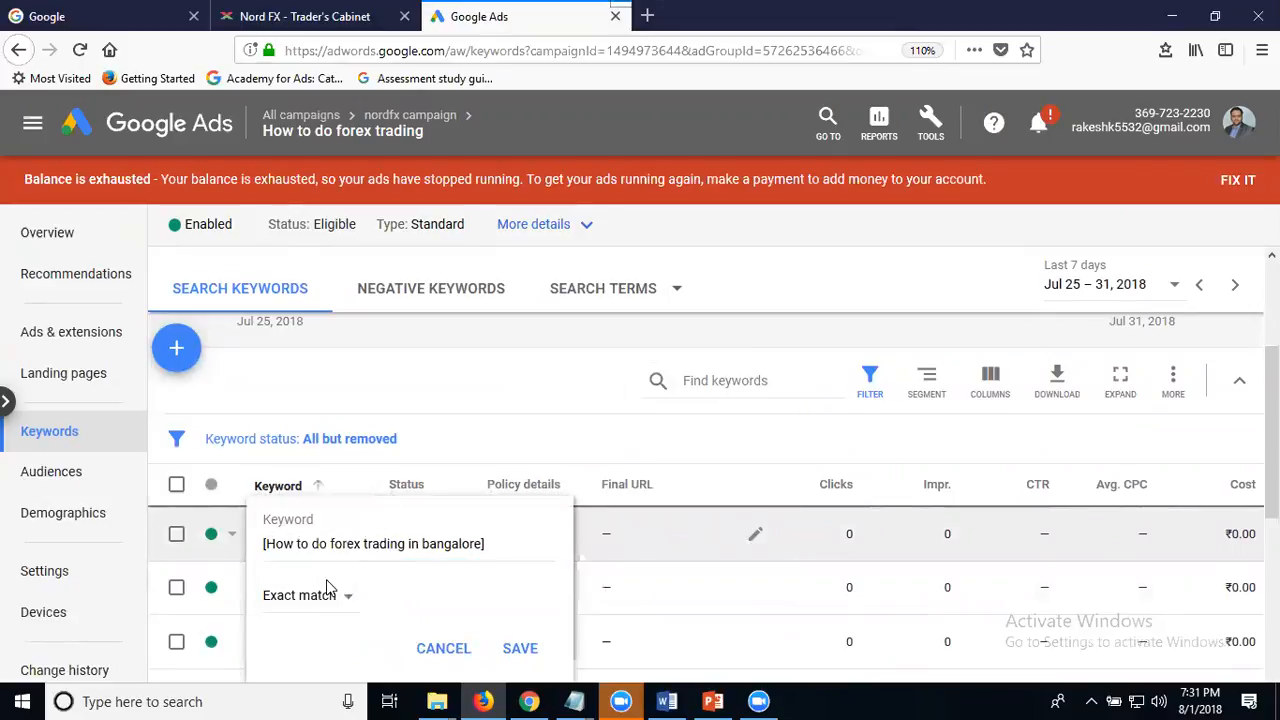
{"action": "left_click", "coordinate": [502, 648]}
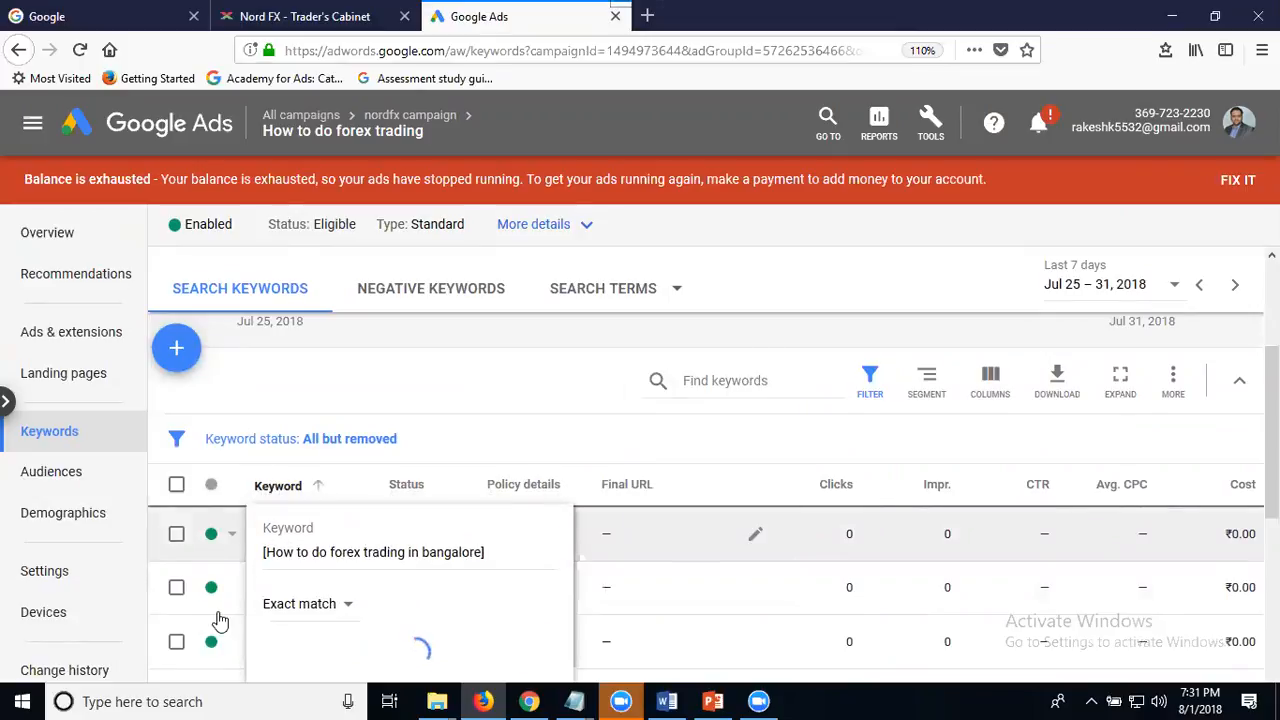
- Change the keyword "How to do forex trading in chennai" to exact match and save it
{"action": "left_click", "coordinate": [267, 604]}
{"action": "left_click", "coordinate": [300, 598]}
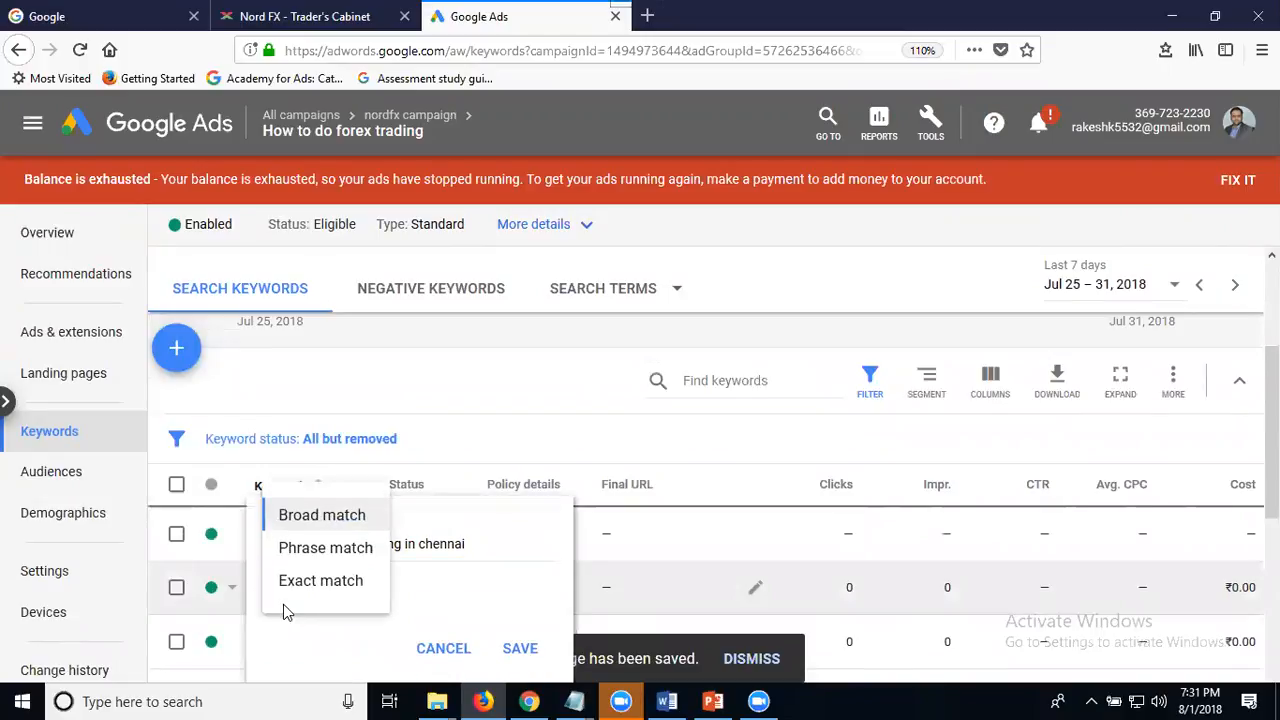
{"action": "left_click", "coordinate": [312, 588]}
{"action": "left_click", "coordinate": [520, 648]}
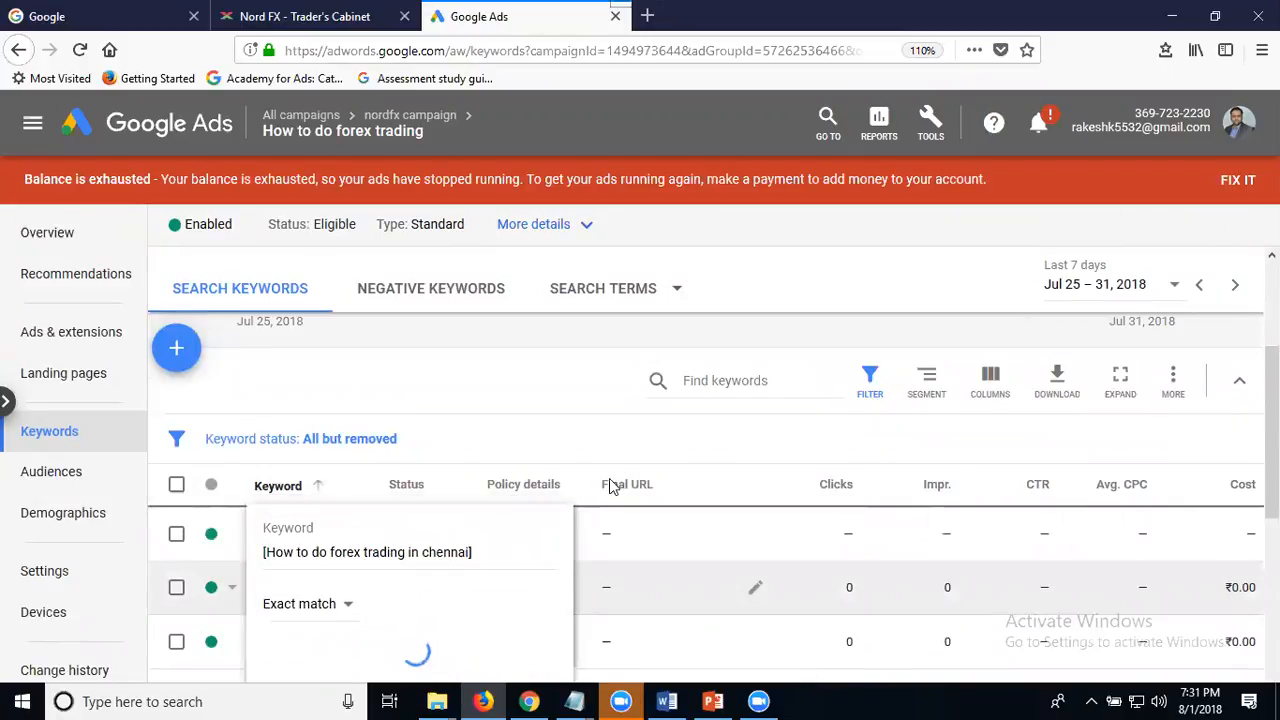
- Change the keyword "How to do forex trading in hyderabad" to exact match and save it
{"action": "scroll", "coordinate": [450, 520], "scroll_direction": "down", "scroll_amount": 1}
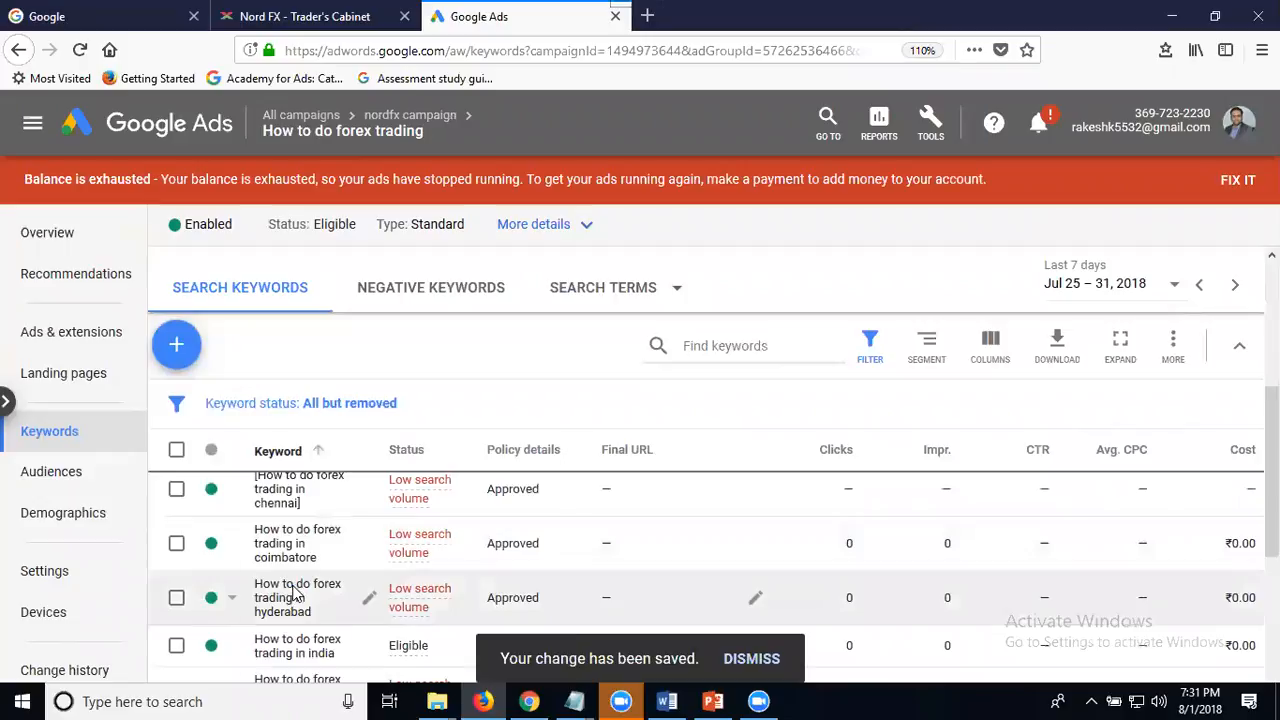
{"action": "left_click", "coordinate": [300, 591]}
{"action": "left_click", "coordinate": [320, 596]}
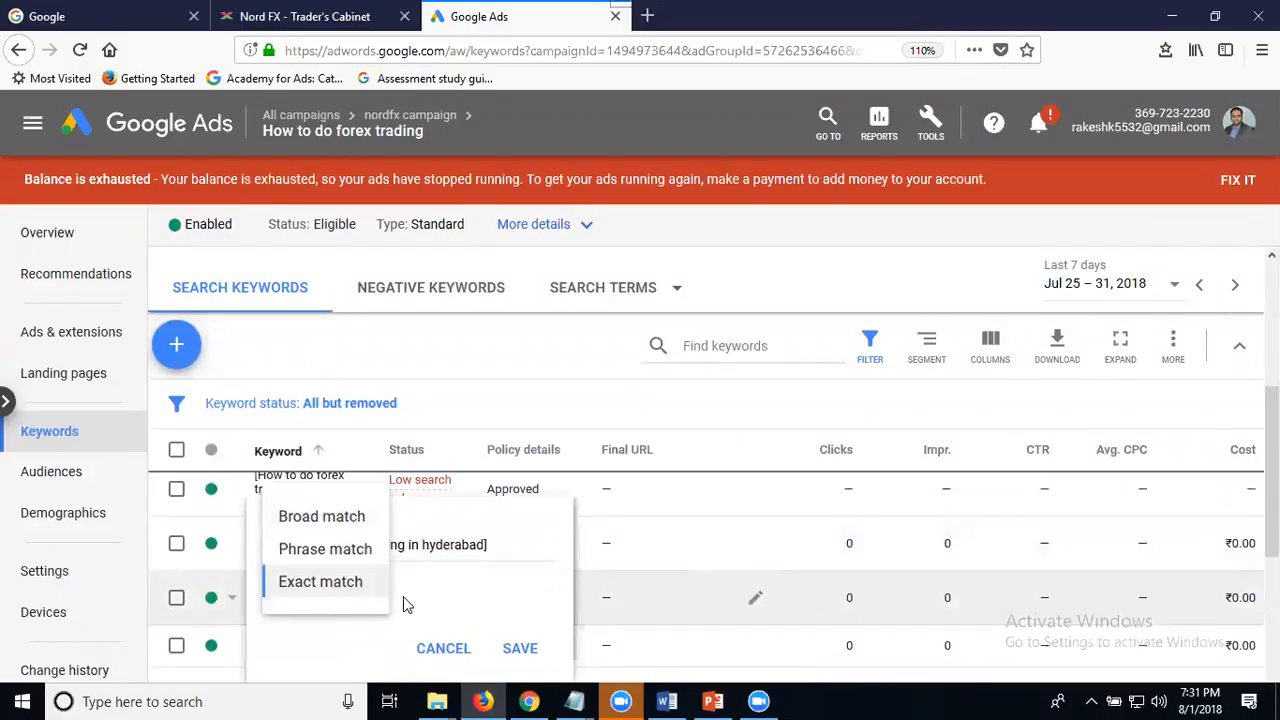
{"action": "left_click", "coordinate": [380, 588]}
{"action": "left_click", "coordinate": [519, 648]}
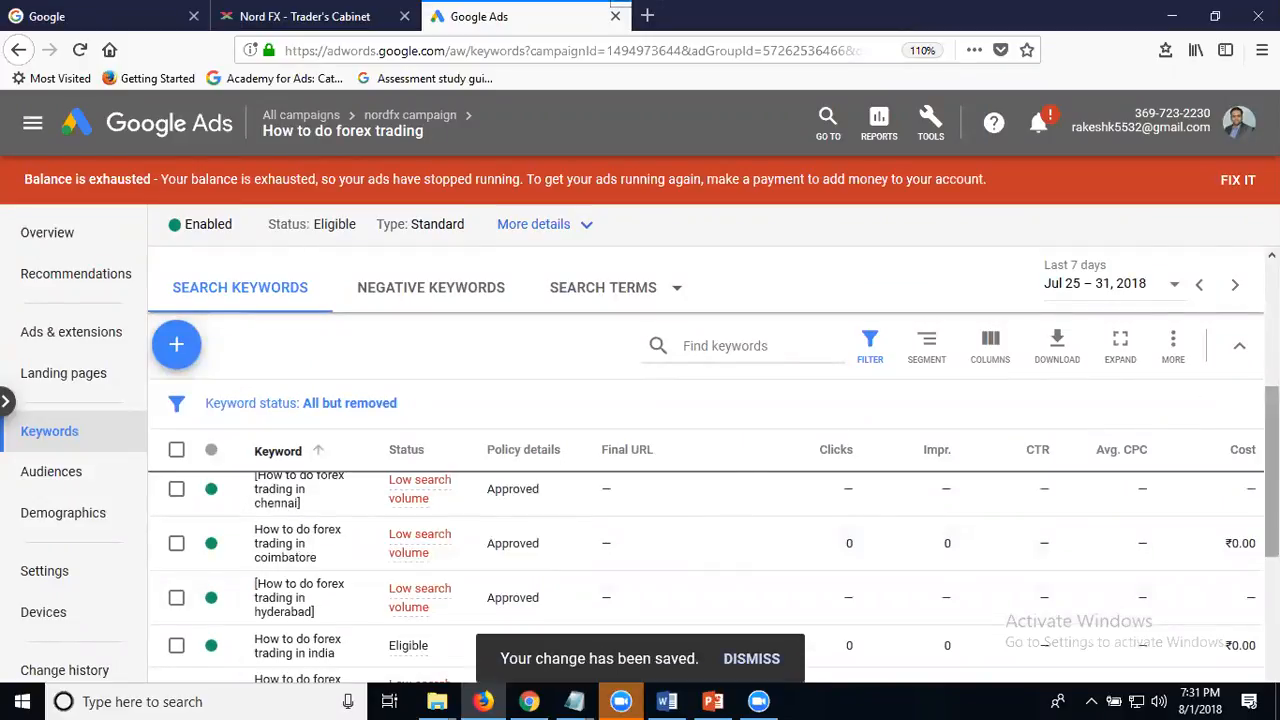
- Change the keyword "How to do forex trading in Mumbai" to exact match and save it
{"action": "scroll", "coordinate": [390, 525], "scroll_direction": "down", "scroll_amount": 3}
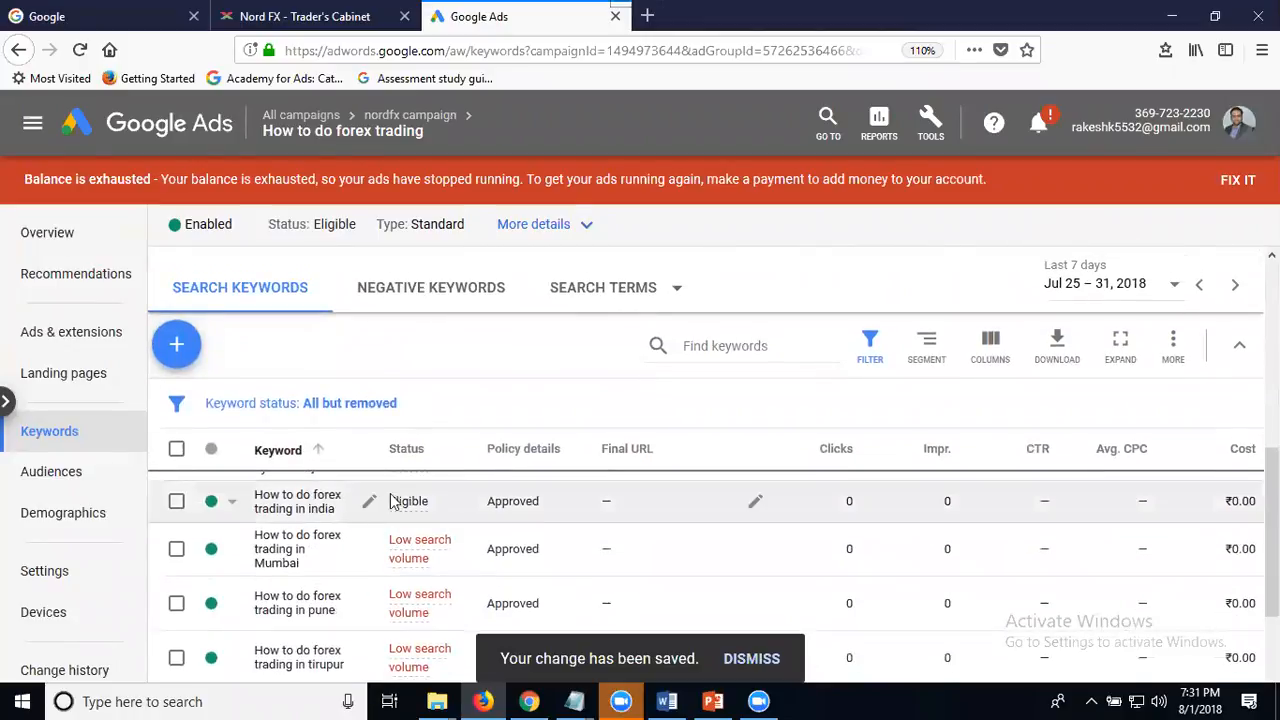
{"action": "mouse_move", "coordinate": [413, 508]}
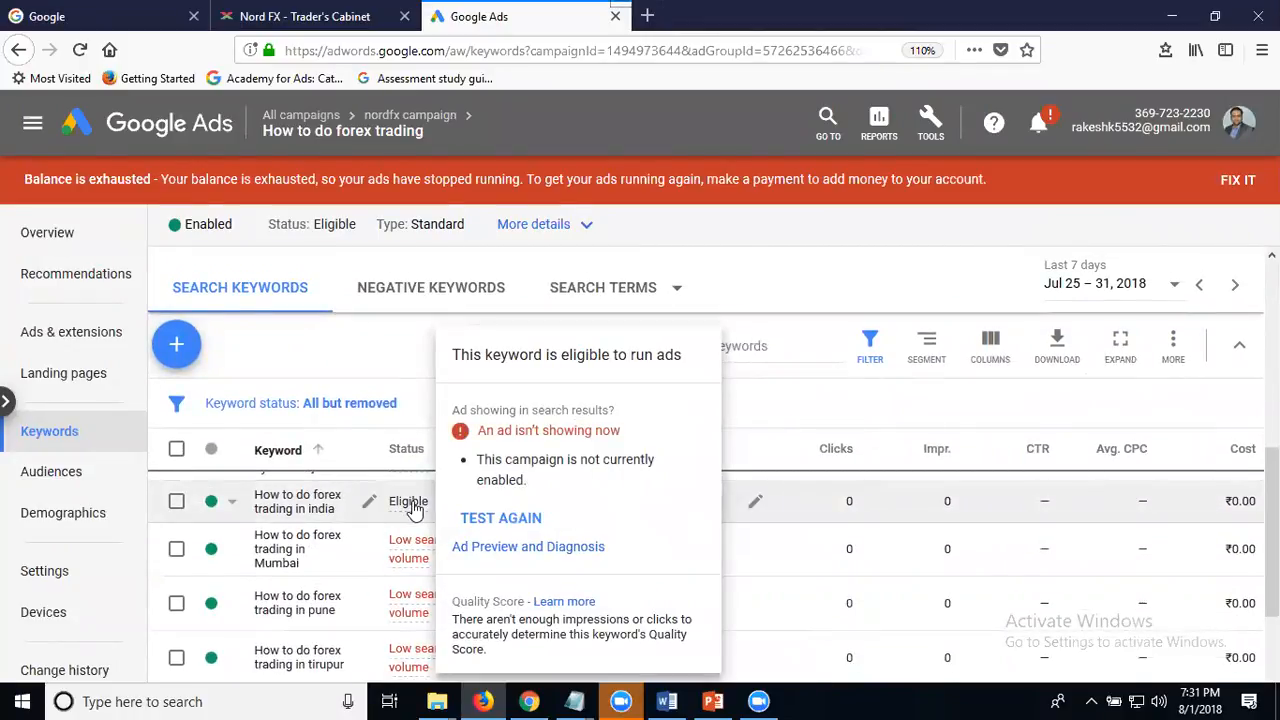
{"action": "left_click", "coordinate": [288, 548]}
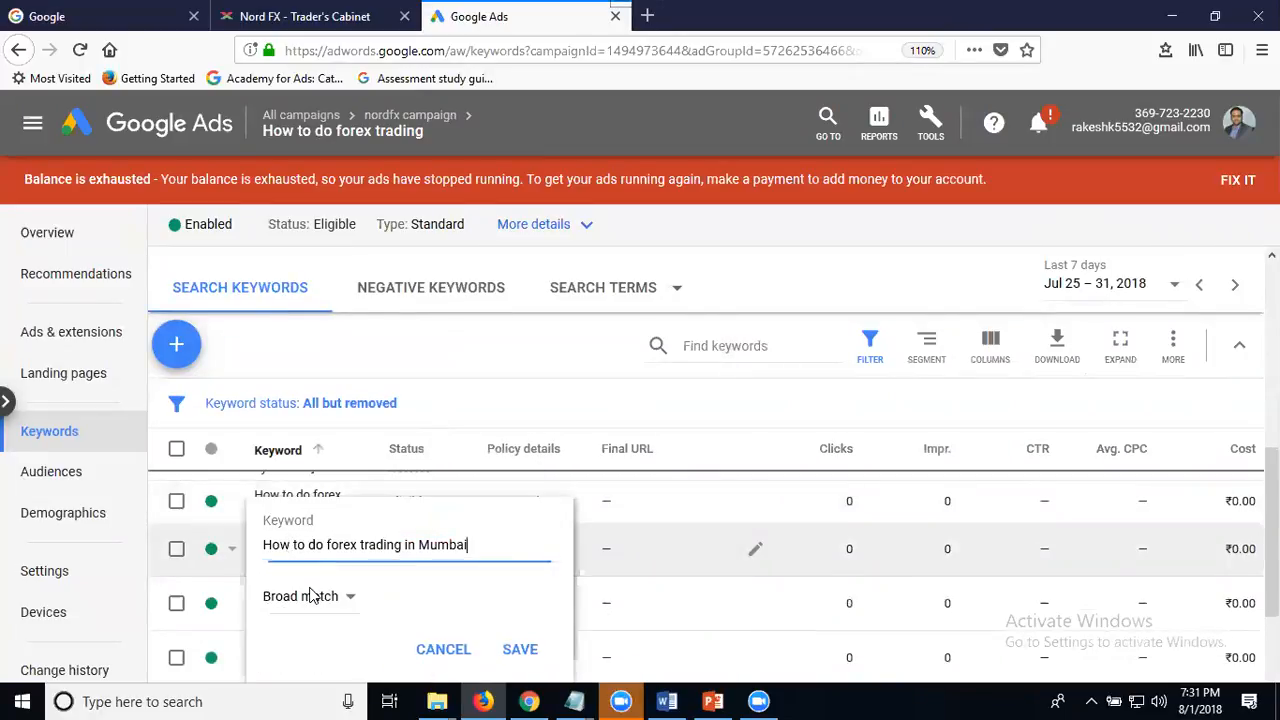
{"action": "left_click", "coordinate": [311, 612]}
{"action": "left_click", "coordinate": [325, 584]}
{"action": "left_click", "coordinate": [518, 649]}
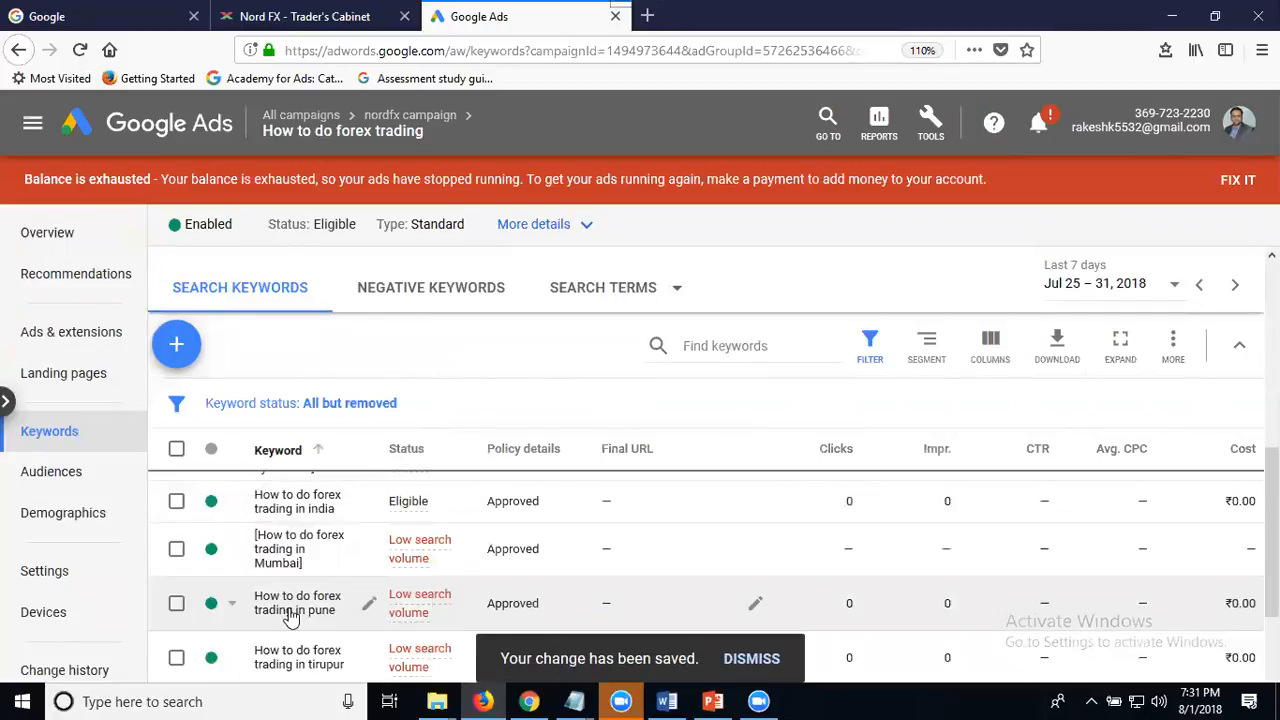
- Change the keyword "How to do forex trading in pune" to exact match and save it
{"action": "left_click", "coordinate": [286, 608]}
{"action": "left_click", "coordinate": [322, 603]}
{"action": "left_click", "coordinate": [323, 582]}
{"action": "left_click", "coordinate": [492, 643]}
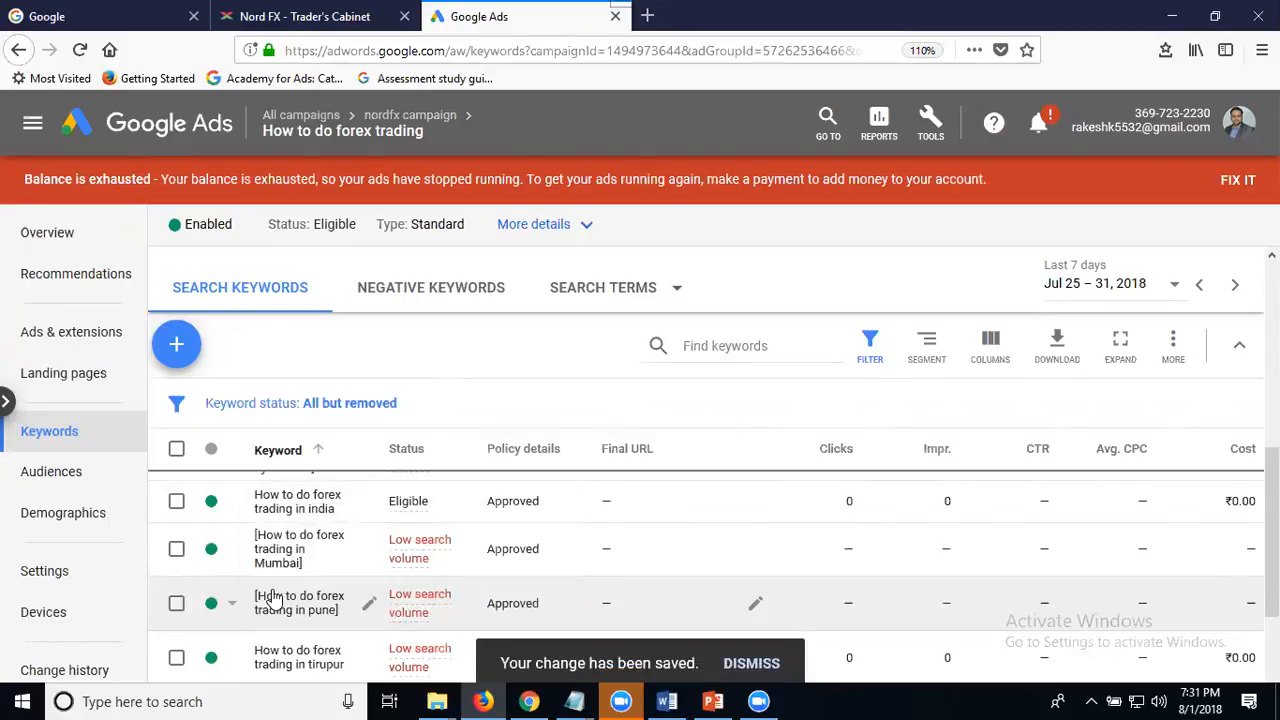
- Change the keyword "How to do forex trading in tirupur" to exact match and save it
{"action": "left_click", "coordinate": [286, 608]}
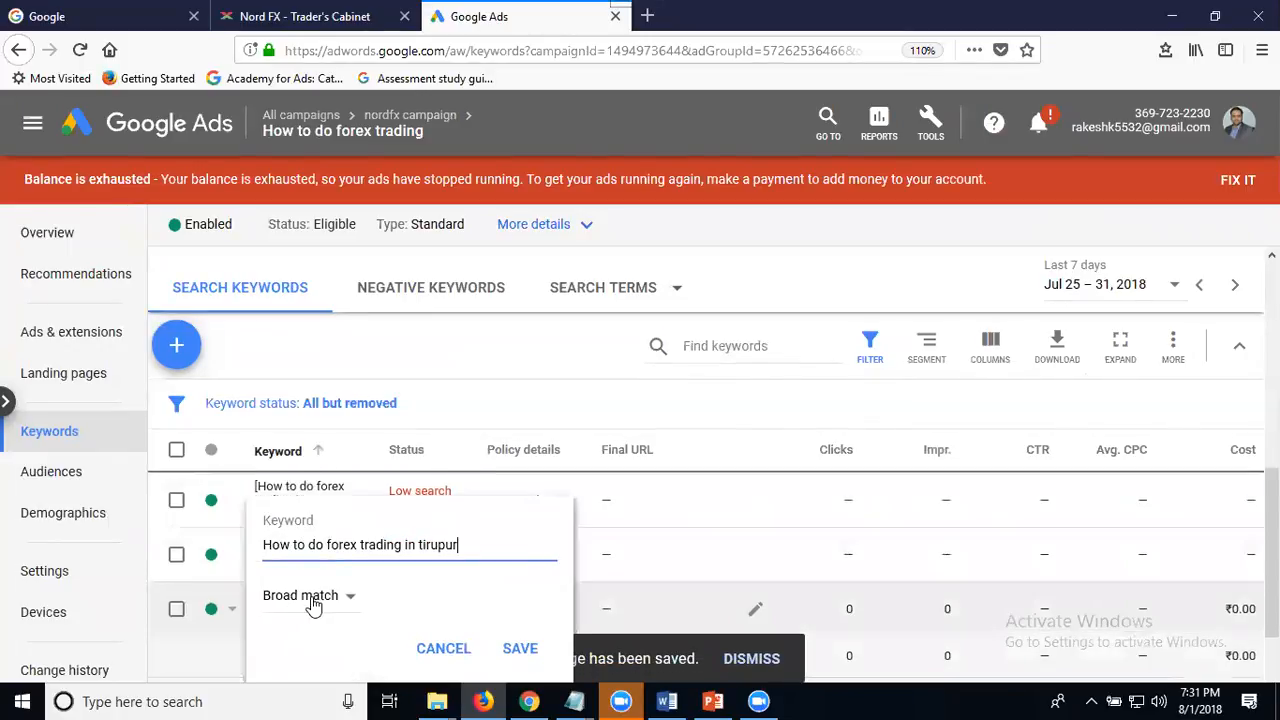
{"action": "left_click", "coordinate": [314, 604]}
{"action": "left_click", "coordinate": [328, 592]}
{"action": "left_click", "coordinate": [525, 650]}
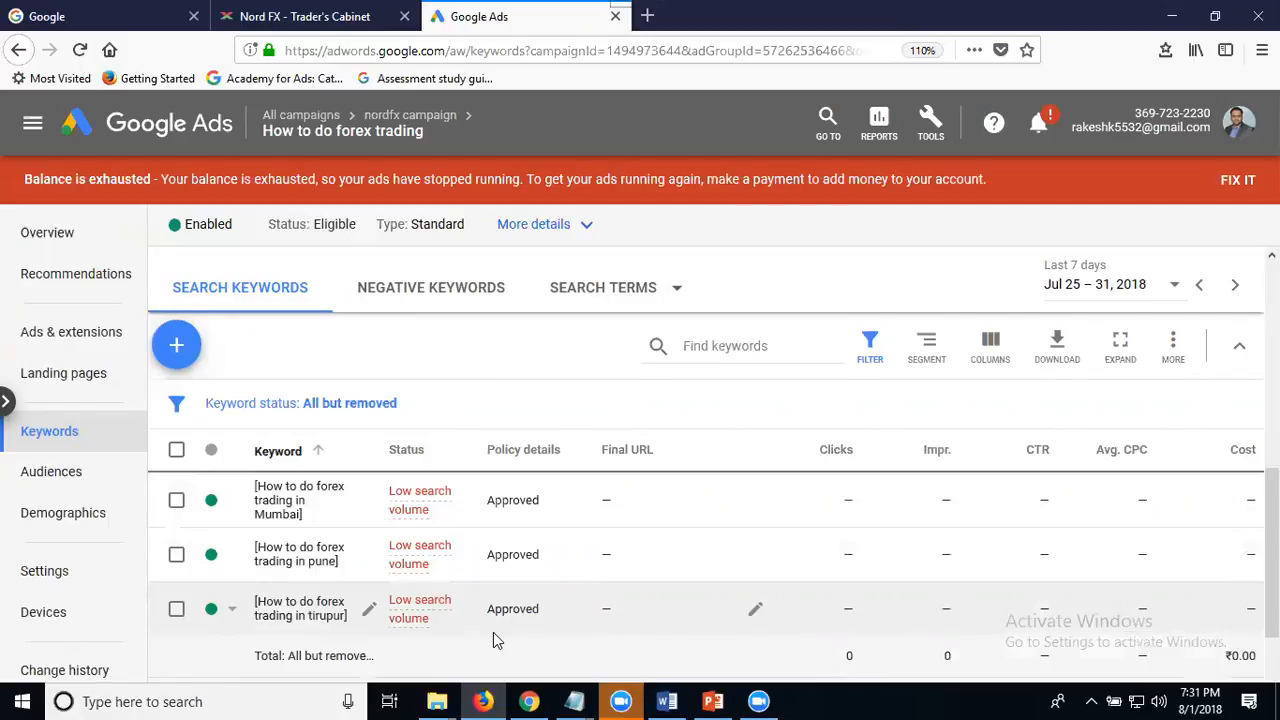
- Change the keyword "How to do forex trading in india" to exact match and save it
{"action": "scroll", "coordinate": [340, 565], "scroll_direction": "up", "scroll_amount": 1}
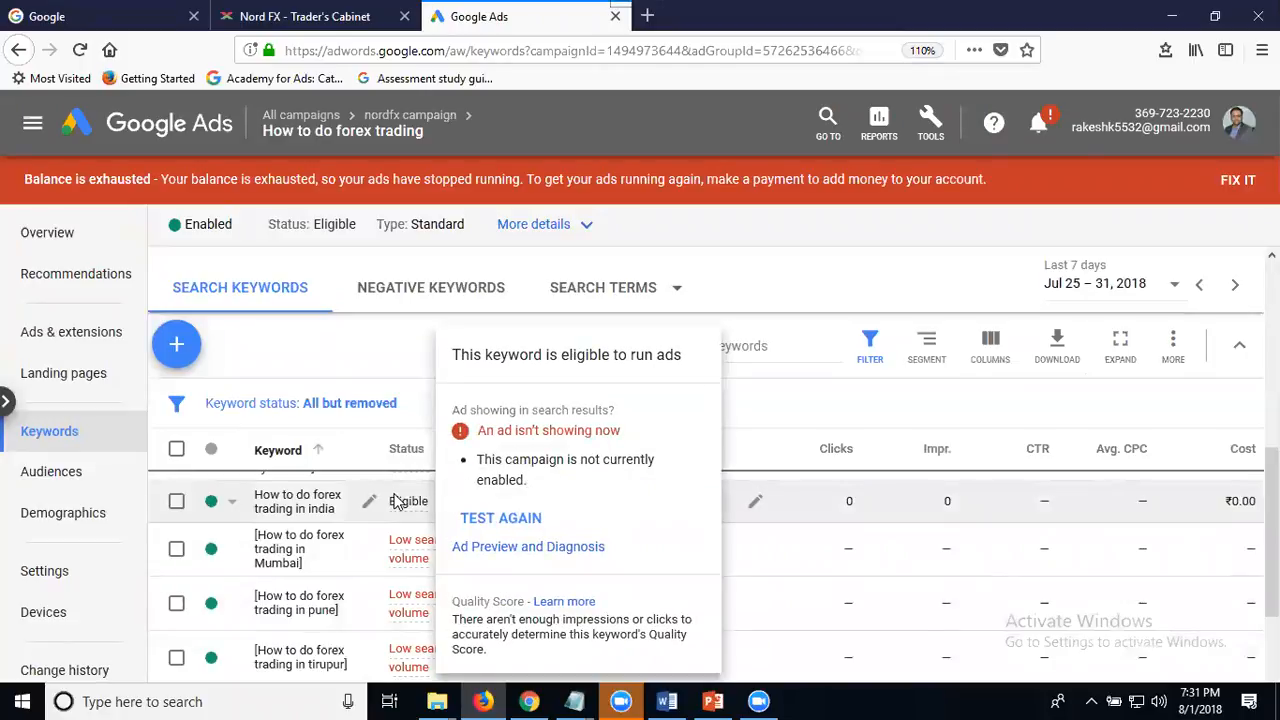
{"action": "left_click", "coordinate": [316, 503]}
{"action": "left_click", "coordinate": [316, 590]}
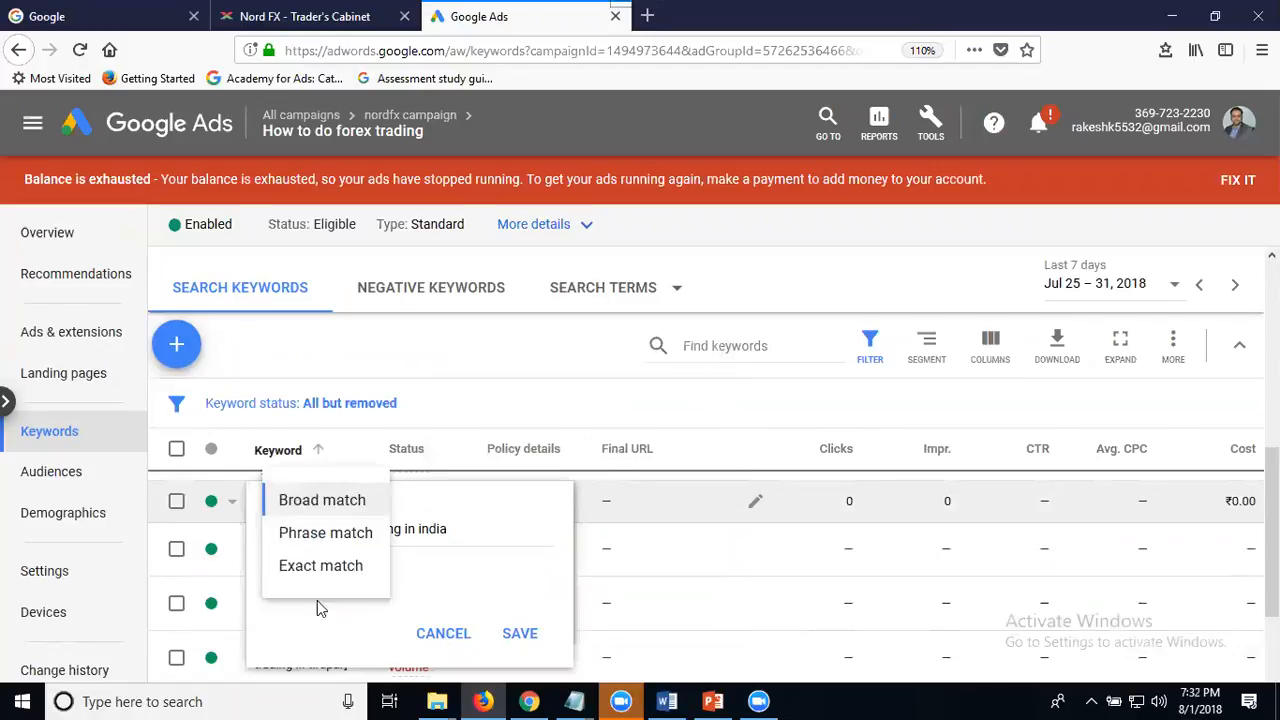
{"action": "left_click", "coordinate": [342, 566]}
{"action": "left_click", "coordinate": [520, 633]}
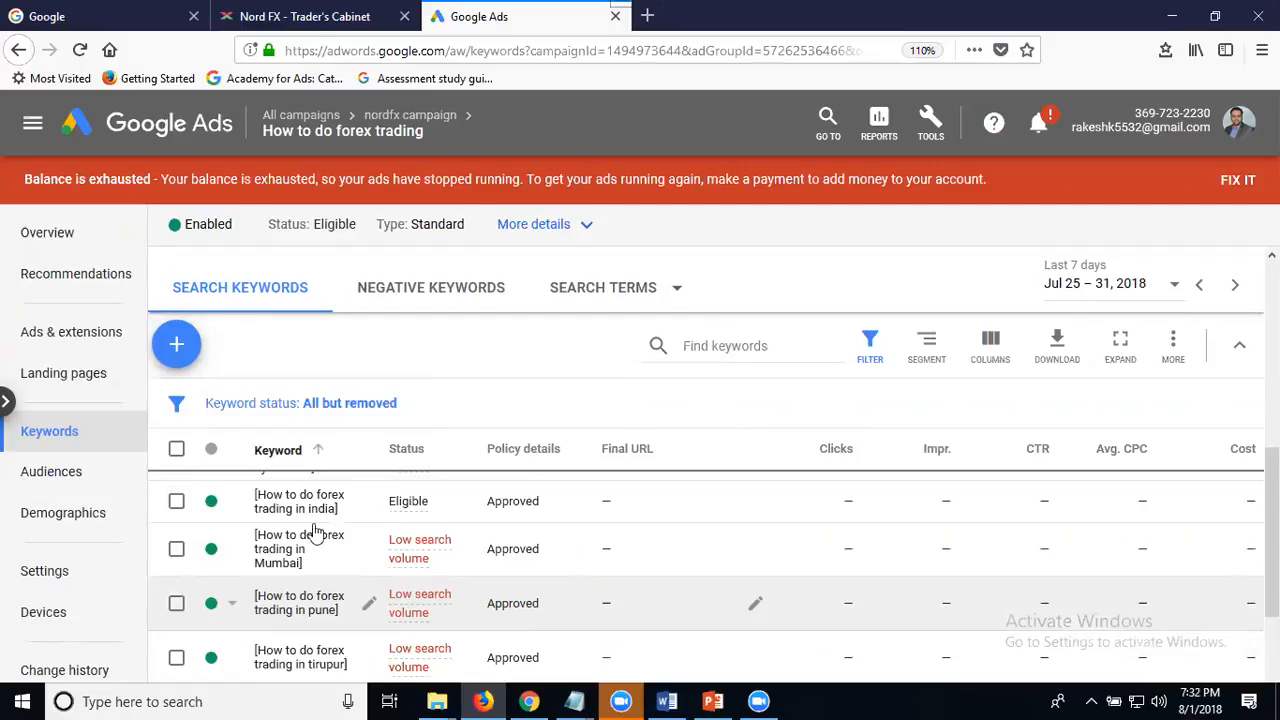
- Return to all campaigns and open the nordfx campaign's ad group "How to earn money online through forex trading"
{"action": "left_click", "coordinate": [311, 118]}
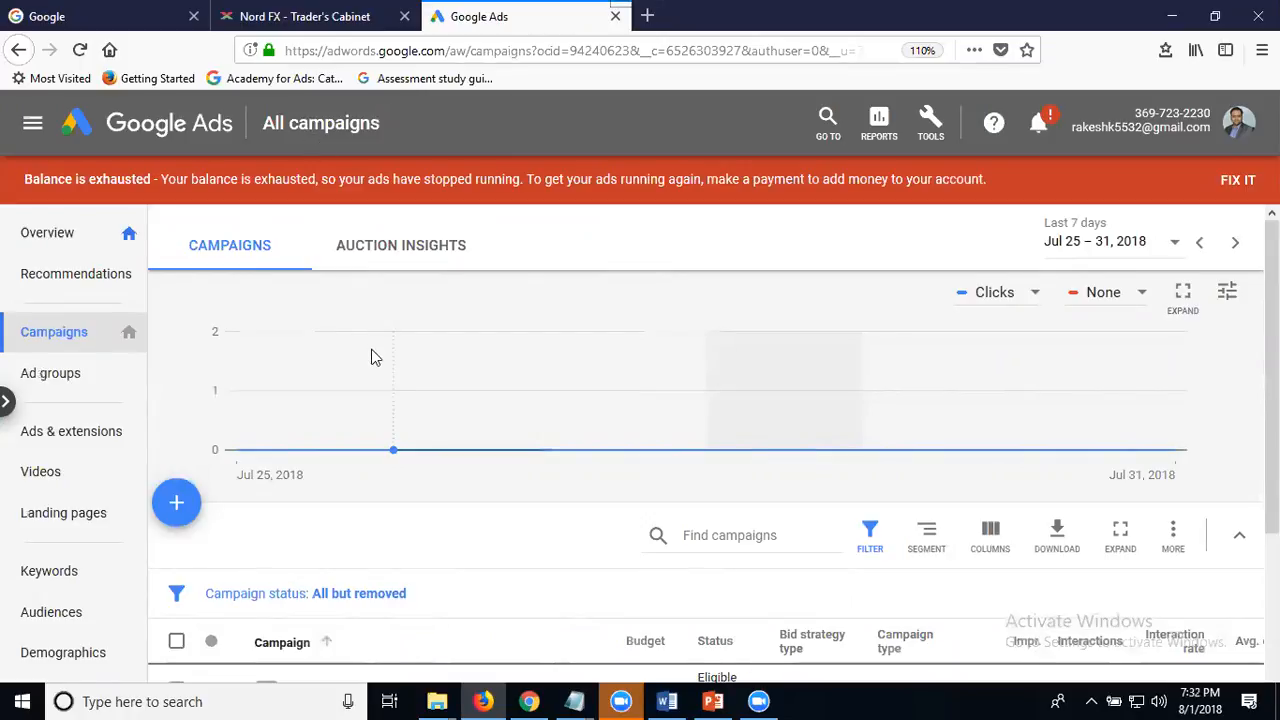
{"action": "scroll", "coordinate": [371, 357], "scroll_direction": "down", "scroll_amount": 3}
{"action": "left_click", "coordinate": [352, 496]}
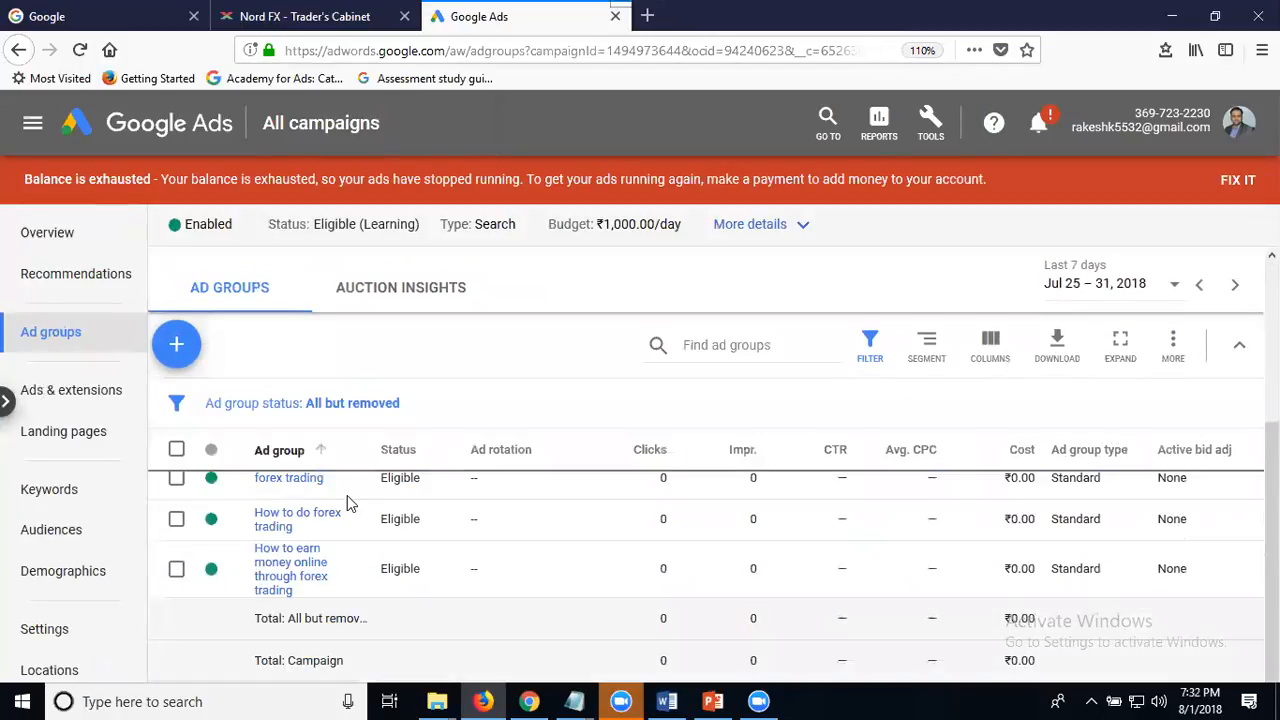
{"action": "left_click", "coordinate": [285, 547]}
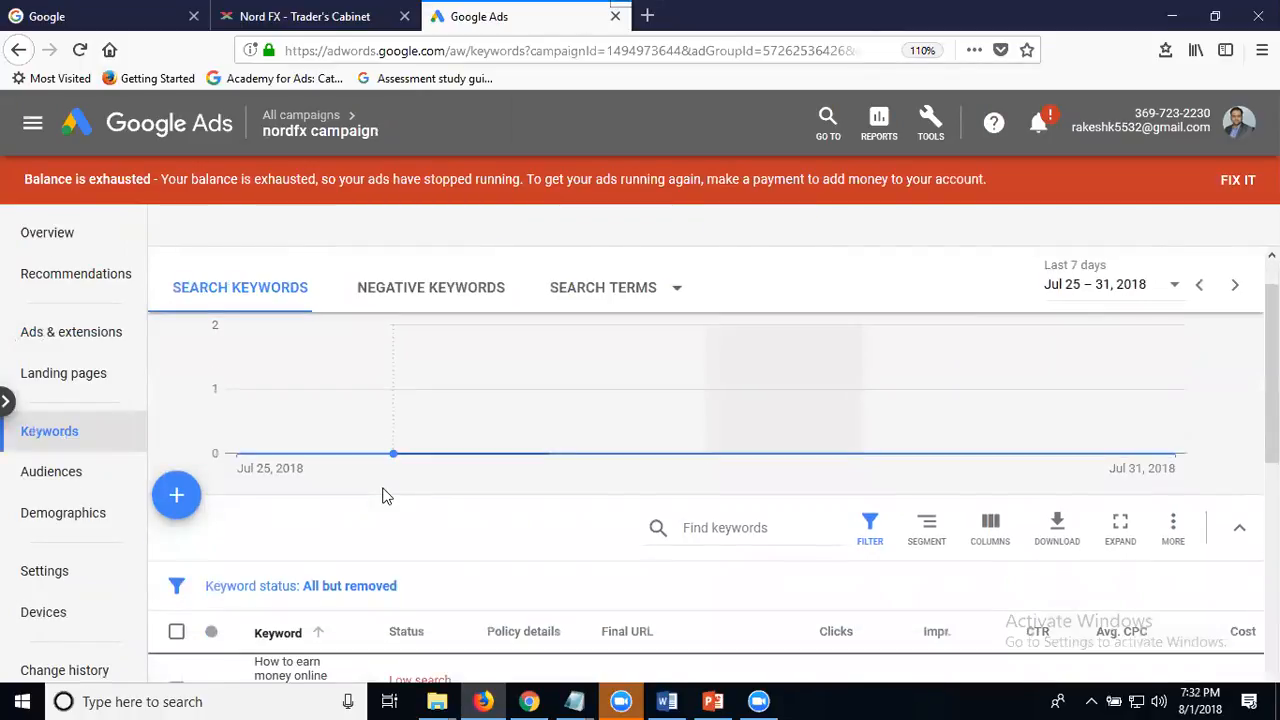
- Change the keyword "How to earn money online through forex trading in chennai" to exact match and save it
{"action": "left_click", "coordinate": [300, 510]}
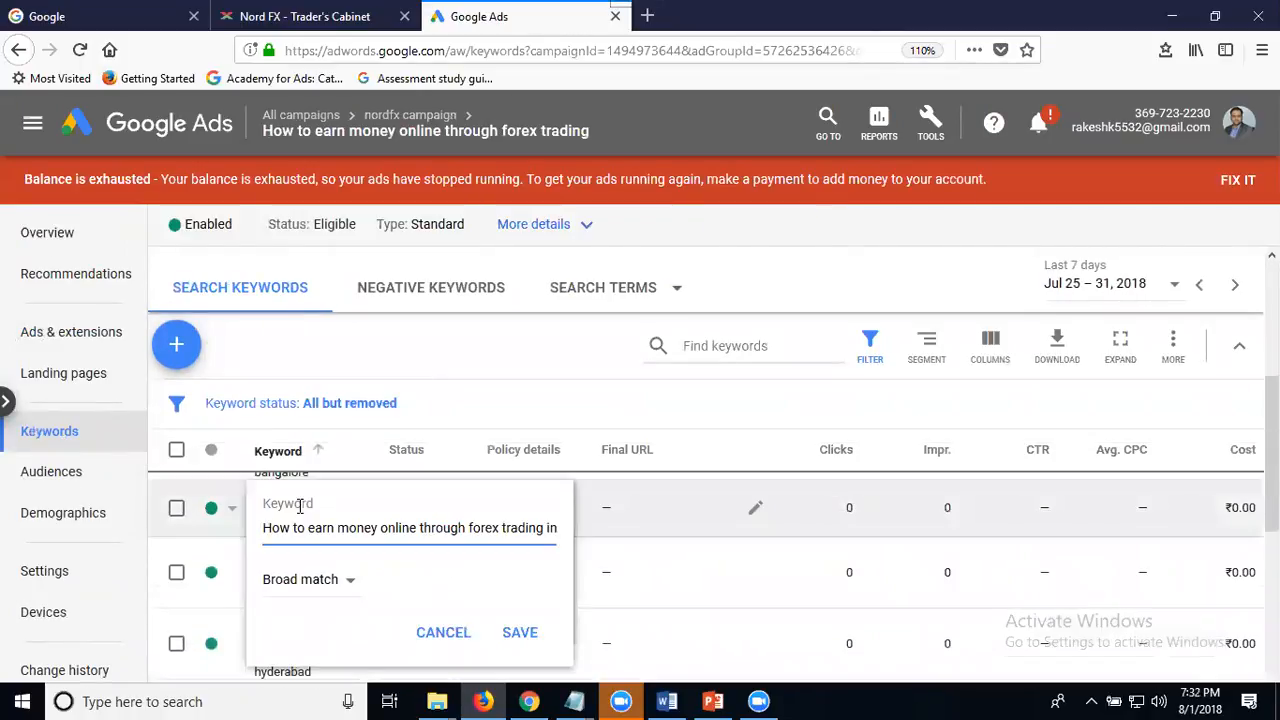
{"action": "left_click", "coordinate": [318, 595]}
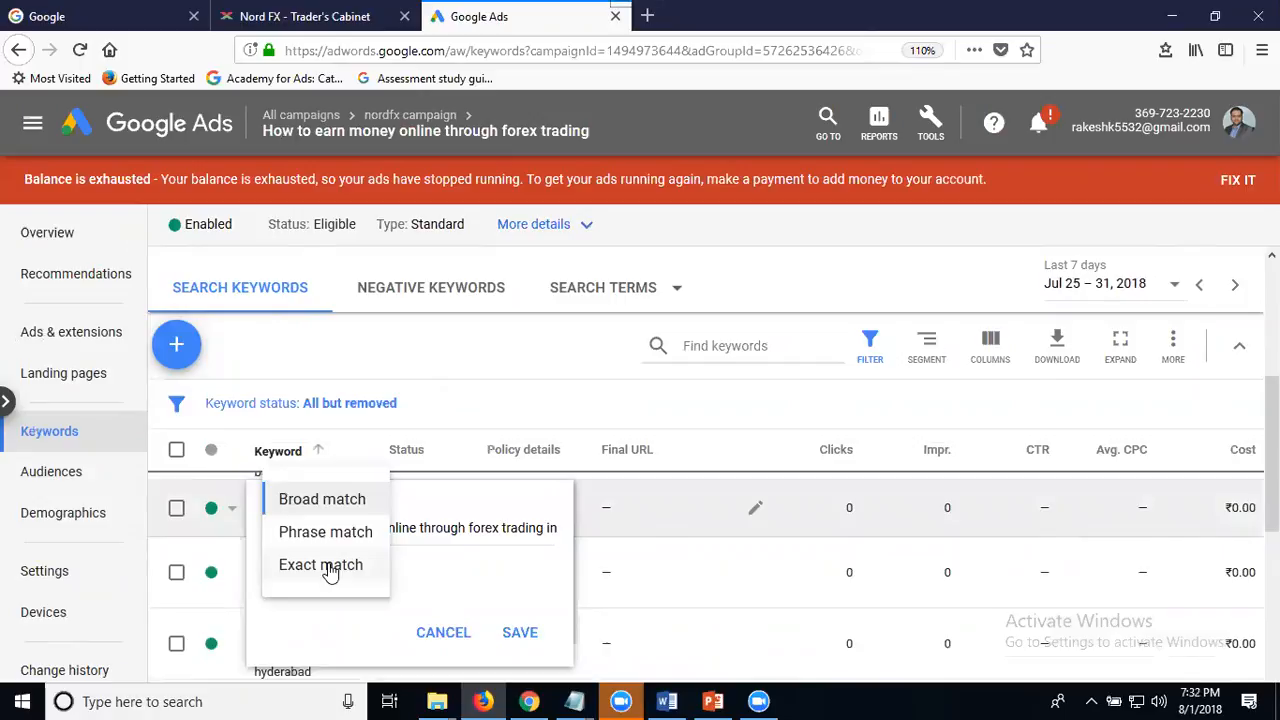
{"action": "left_click", "coordinate": [330, 566]}
{"action": "left_click", "coordinate": [516, 632]}
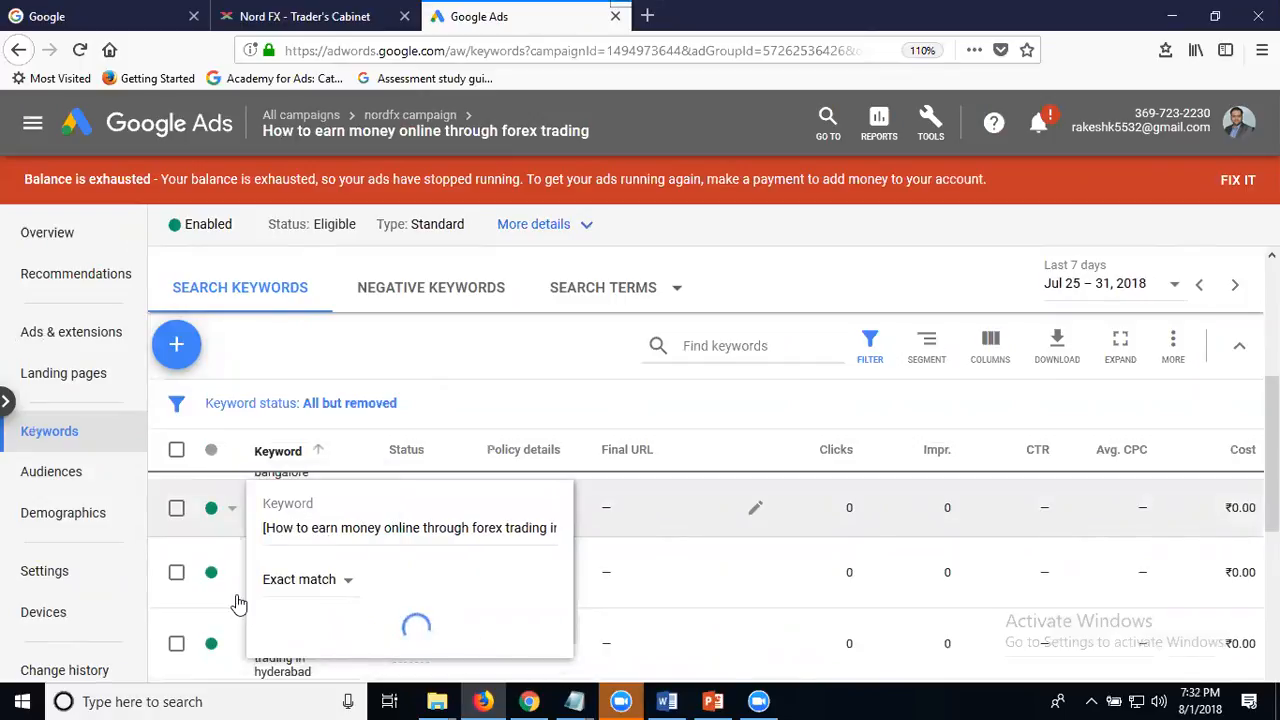
- Change the keyword "How to earn money online through forex trading in coimbatore" to exact match and save it
{"action": "left_click", "coordinate": [286, 588]}
{"action": "left_click", "coordinate": [322, 600]}
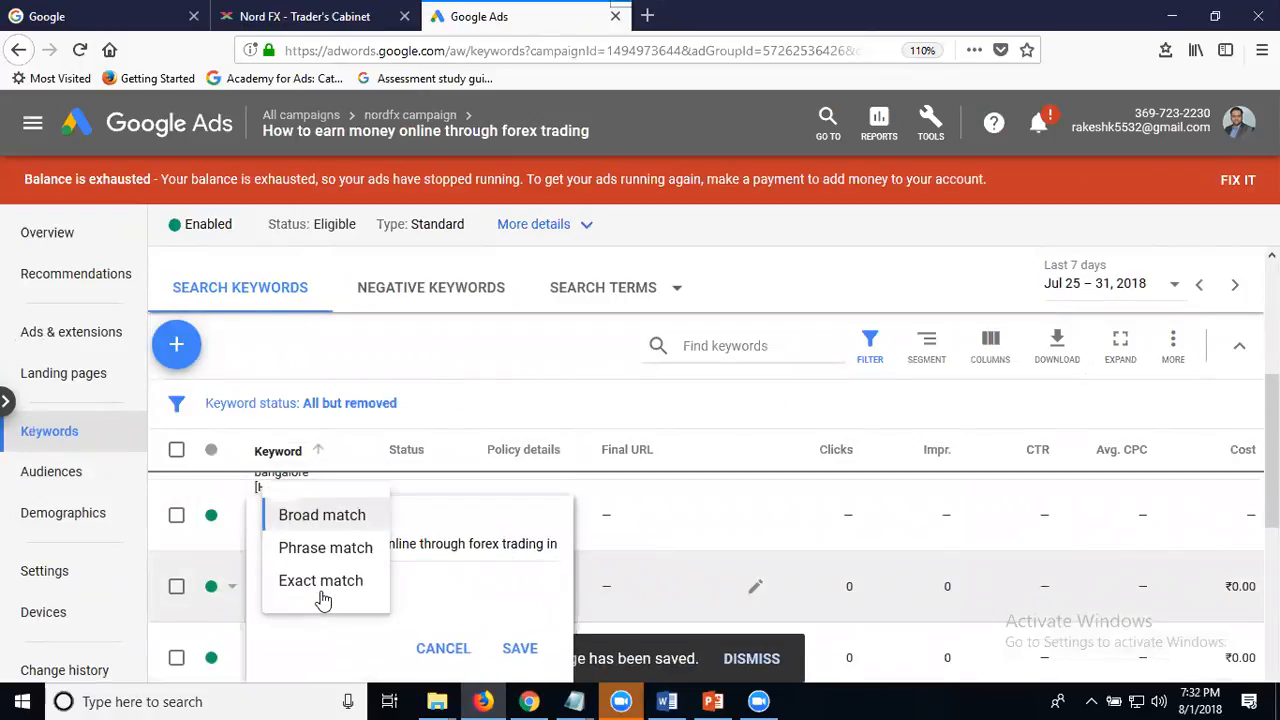
{"action": "left_click", "coordinate": [330, 588]}
{"action": "left_click", "coordinate": [517, 646]}
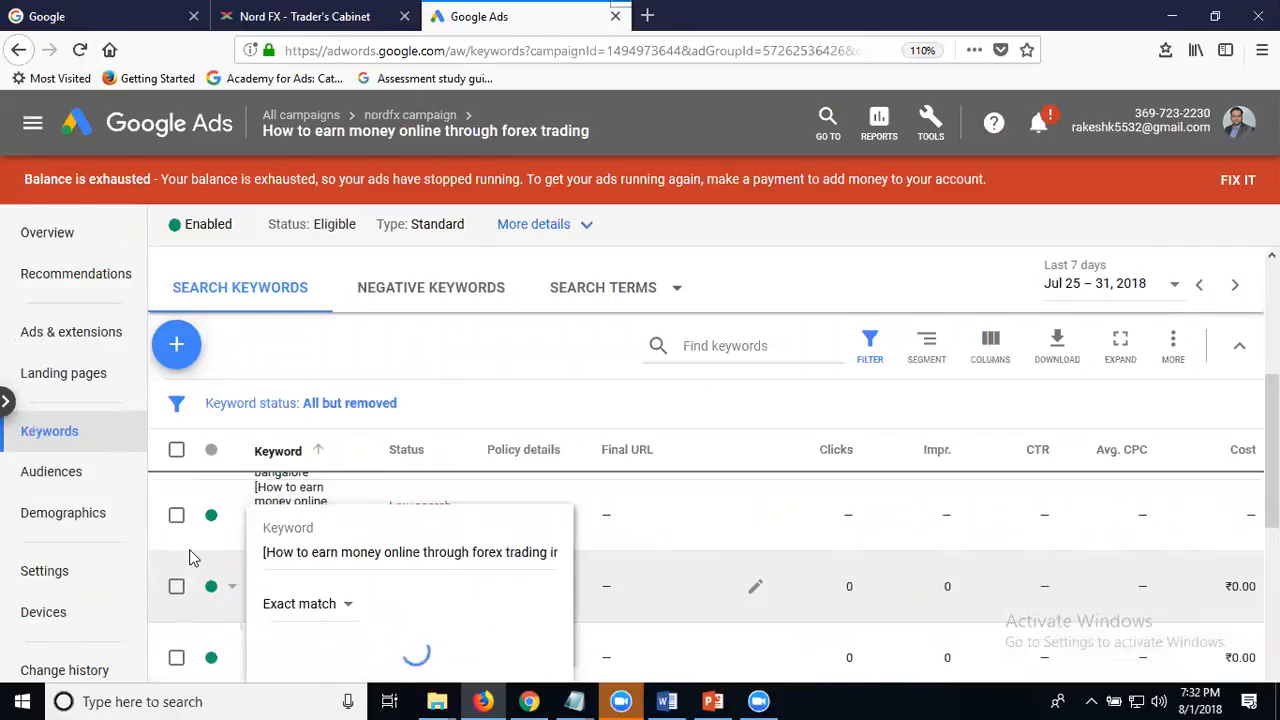
- Change the keyword "How to earn money online through forex trading in hyderabad" to exact match and save it
{"action": "left_click", "coordinate": [295, 628]}
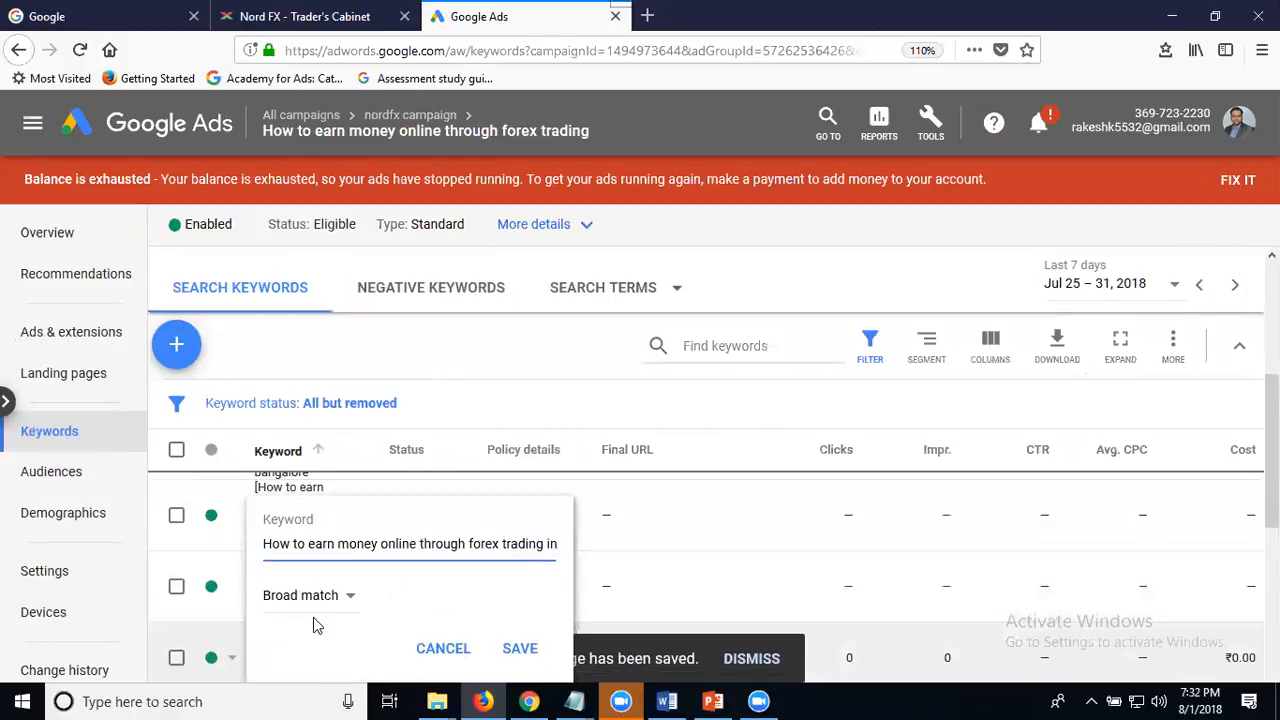
{"action": "left_click", "coordinate": [325, 600]}
{"action": "left_click", "coordinate": [330, 582]}
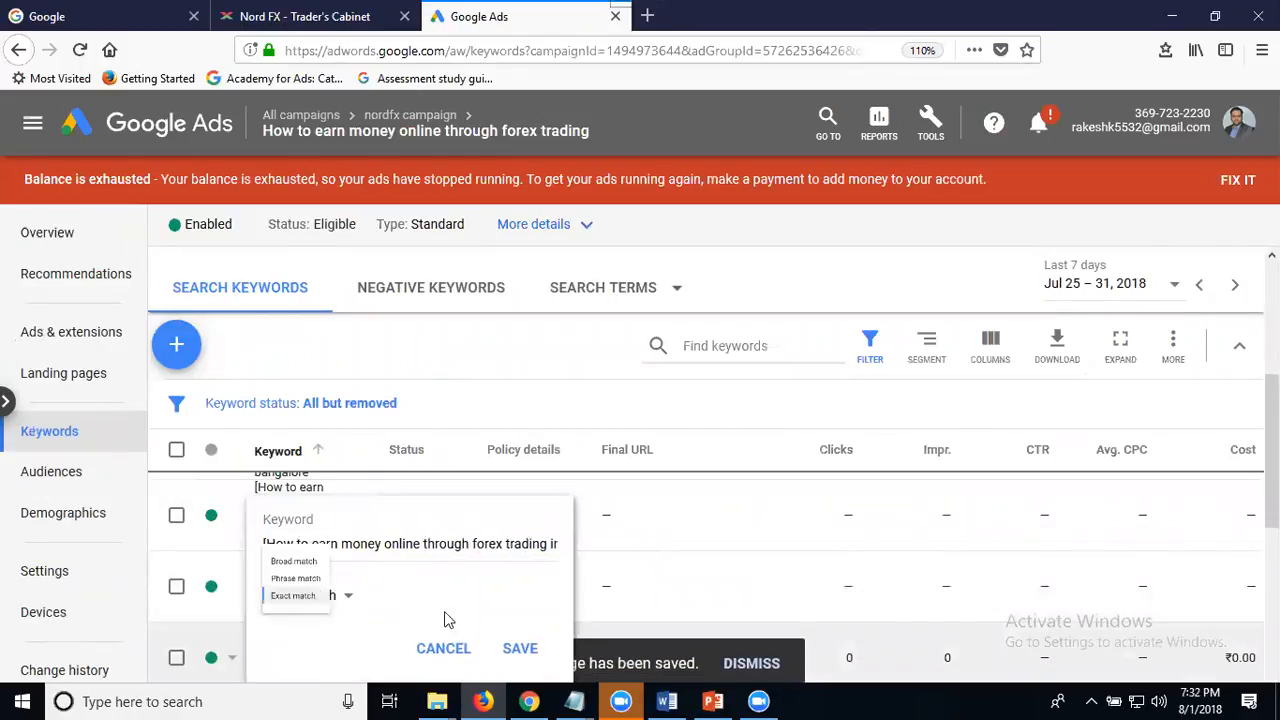
{"action": "left_click", "coordinate": [520, 648]}
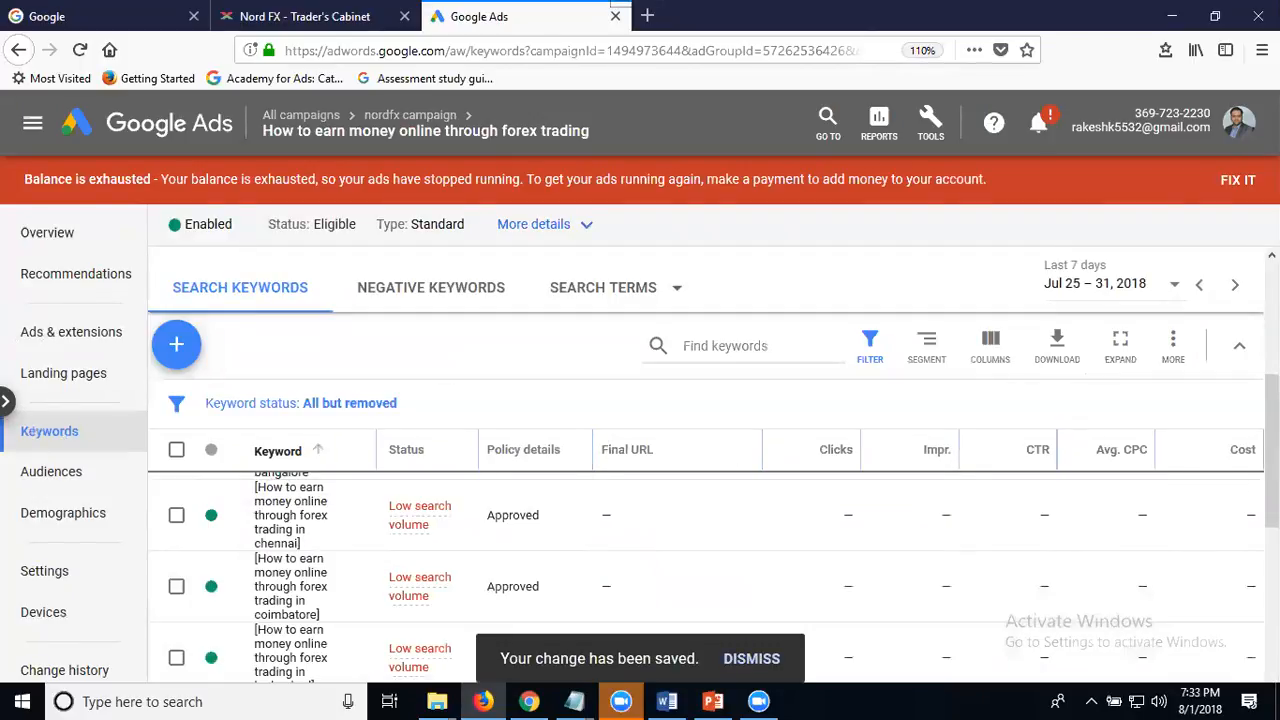
{"action": "scroll", "coordinate": [700, 570], "scroll_direction": "down", "scroll_amount": 10}
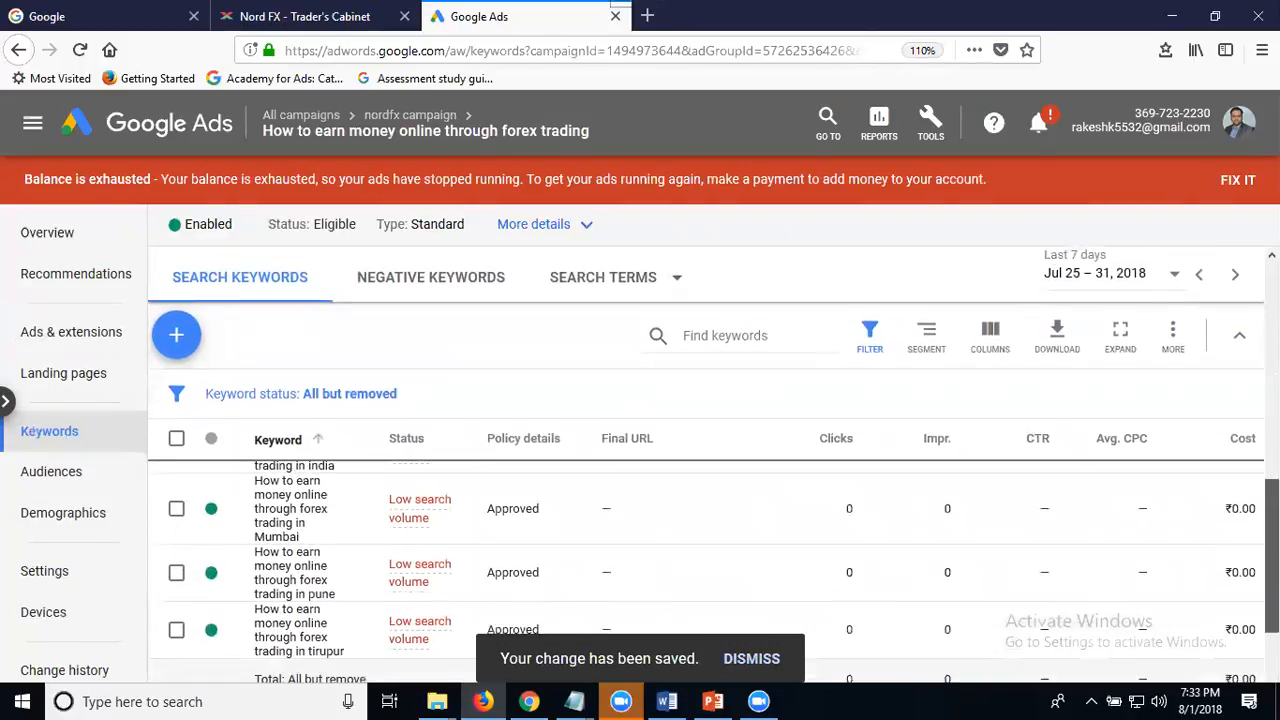
- Change the keyword "How to earn money online through forex trading in tirupur" to exact match and save it
{"action": "left_click", "coordinate": [266, 591]}
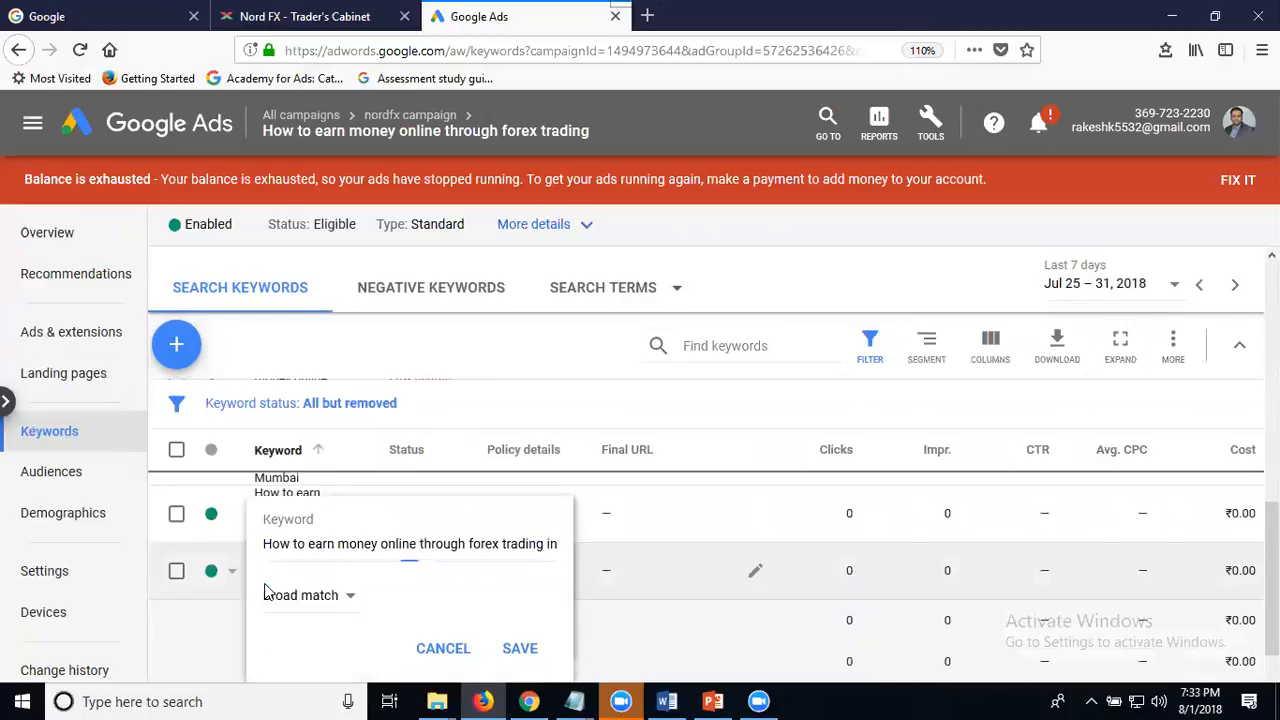
{"action": "left_click", "coordinate": [305, 596]}
{"action": "left_click", "coordinate": [318, 584]}
{"action": "left_click", "coordinate": [520, 647]}
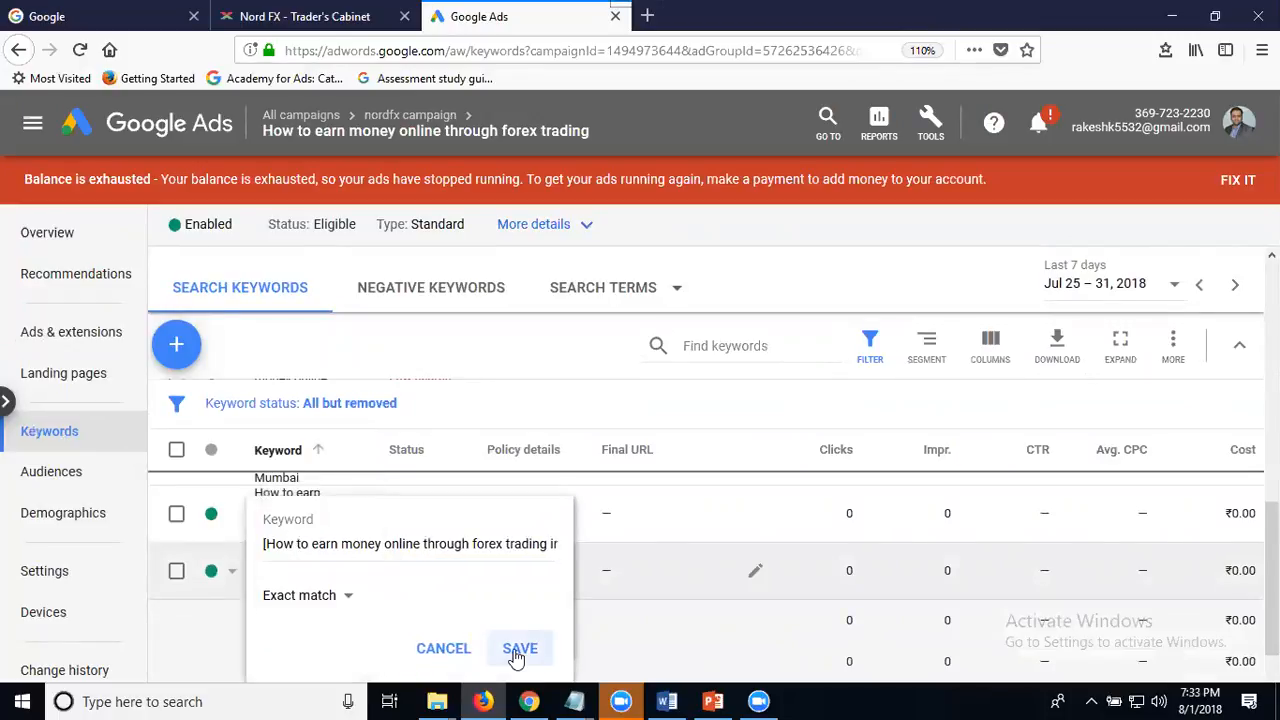
- Change the keyword "How to earn money online through forex trading in pune" to exact match and save it
{"action": "left_click", "coordinate": [274, 522]}
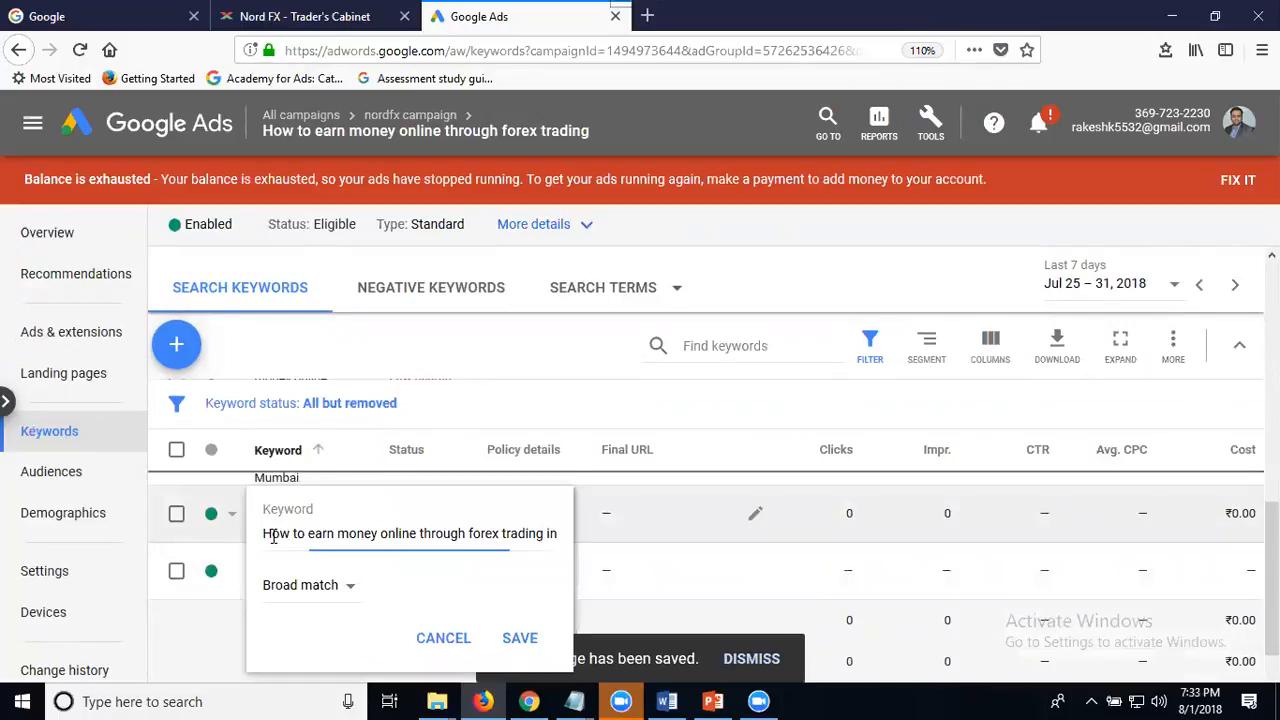
{"action": "left_click", "coordinate": [278, 592]}
{"action": "left_click", "coordinate": [360, 578]}
{"action": "left_click", "coordinate": [520, 637]}
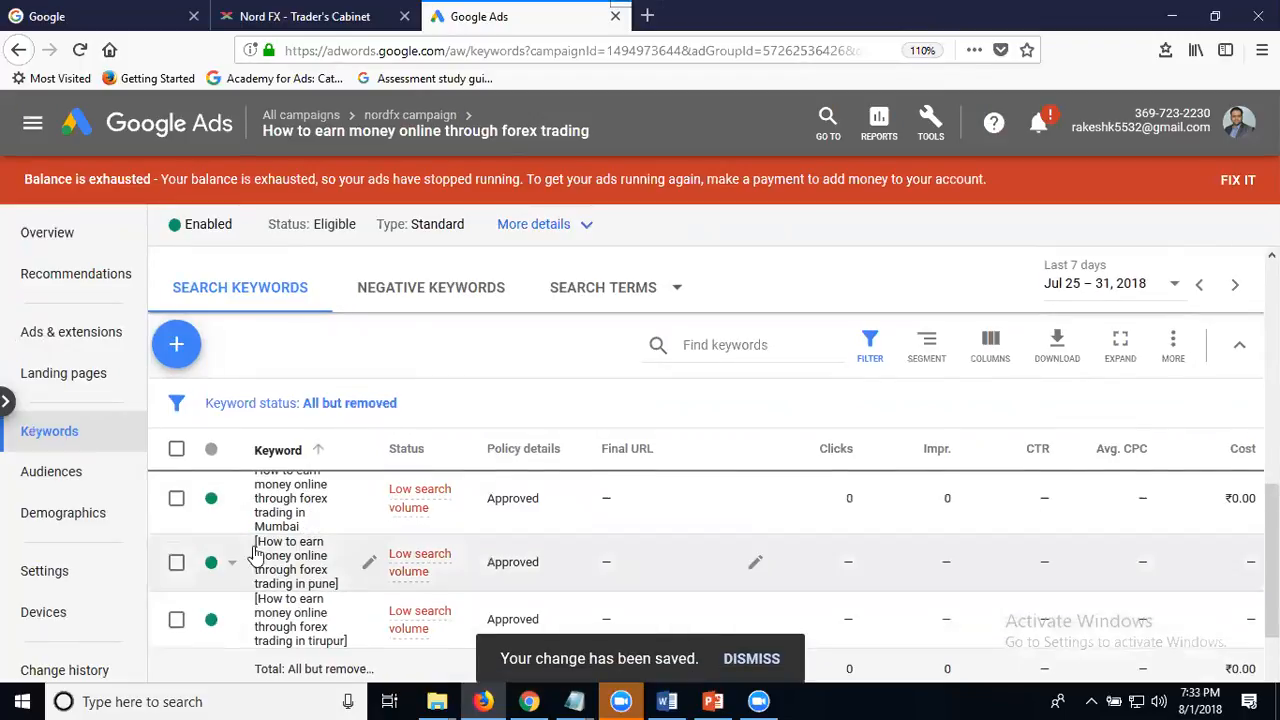
- Change the keyword "How to earn money online through forex trading in Mumbai" to exact match and save it
{"action": "left_click", "coordinate": [296, 512]}
{"action": "left_click", "coordinate": [309, 575]}
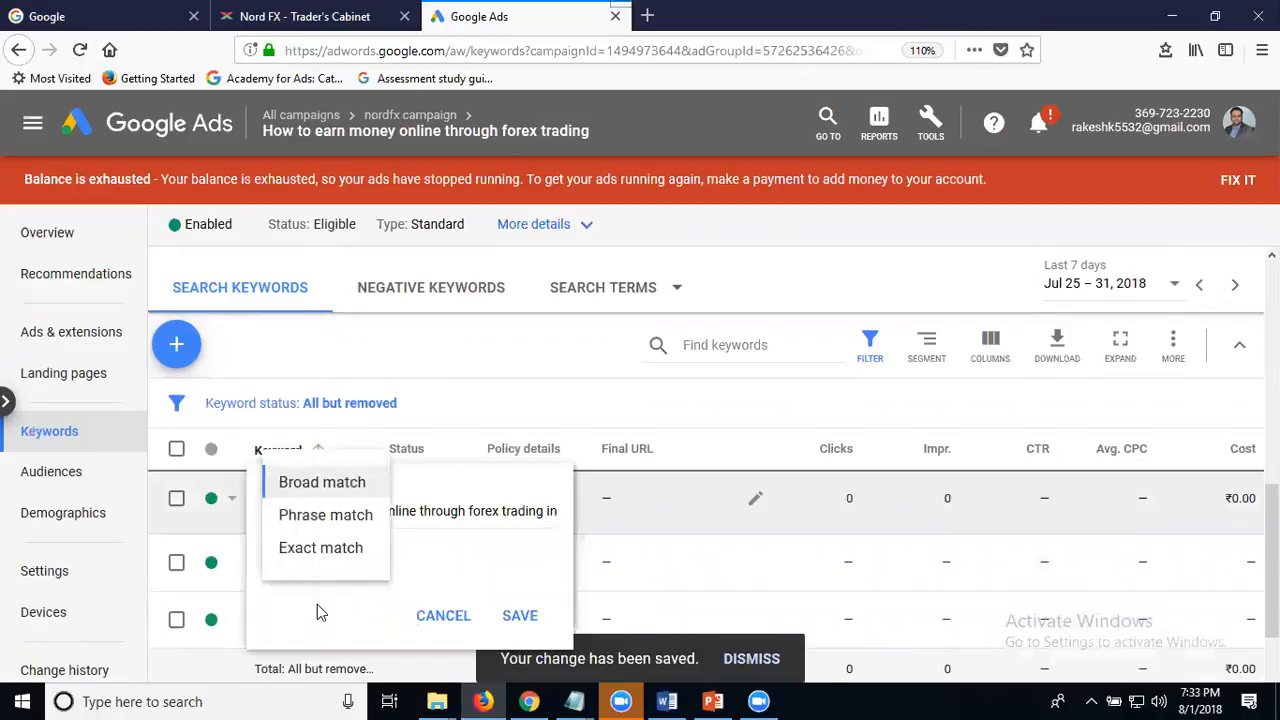
{"action": "left_click", "coordinate": [330, 549]}
{"action": "left_click", "coordinate": [520, 615]}
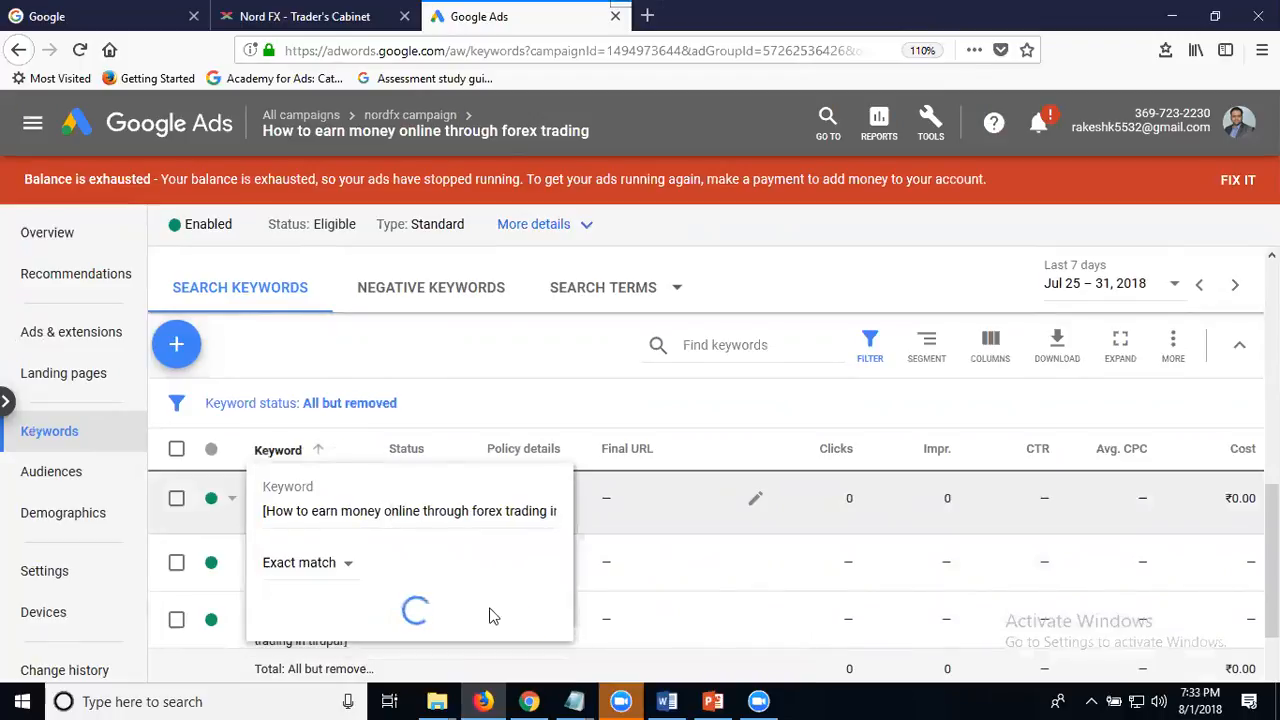
- Change the keyword "How to earn money online through forex trading in india" to exact match and save it
{"action": "scroll", "coordinate": [272, 588], "scroll_direction": "down", "scroll_amount": 1}
{"action": "scroll", "coordinate": [276, 582], "scroll_direction": "up", "scroll_amount": 2}
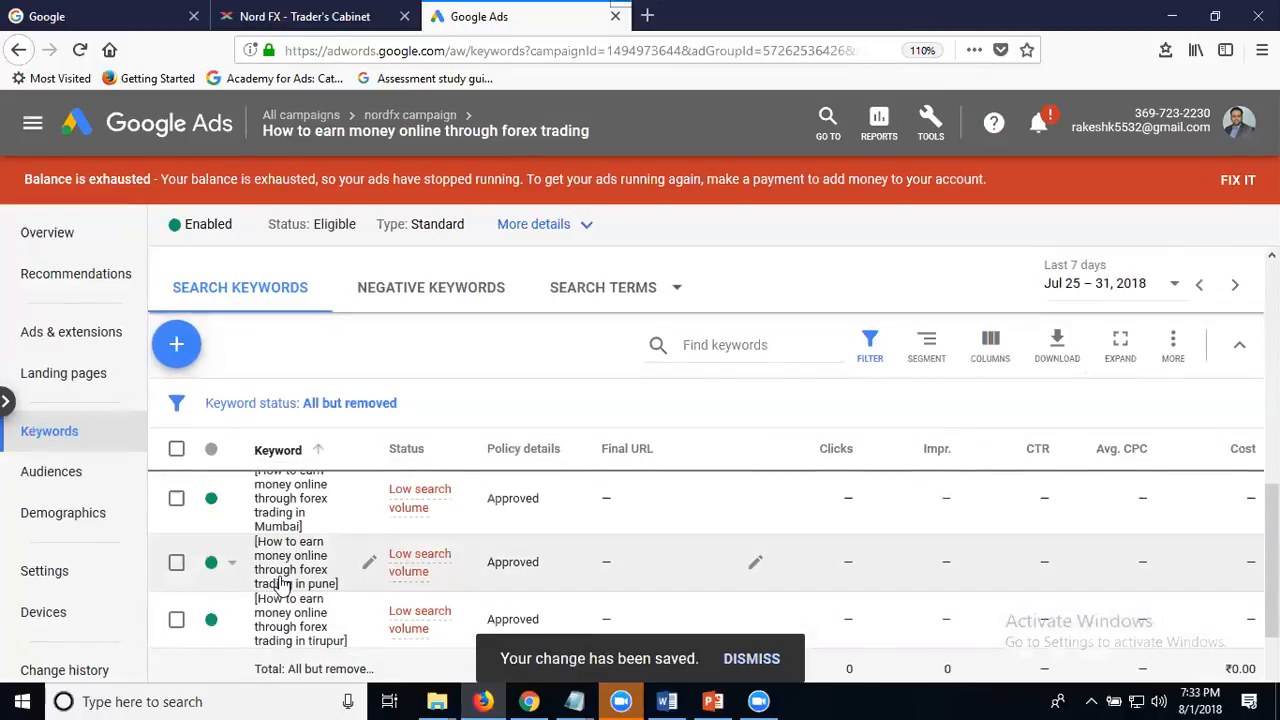
{"action": "scroll", "coordinate": [284, 570], "scroll_direction": "up", "scroll_amount": 1}
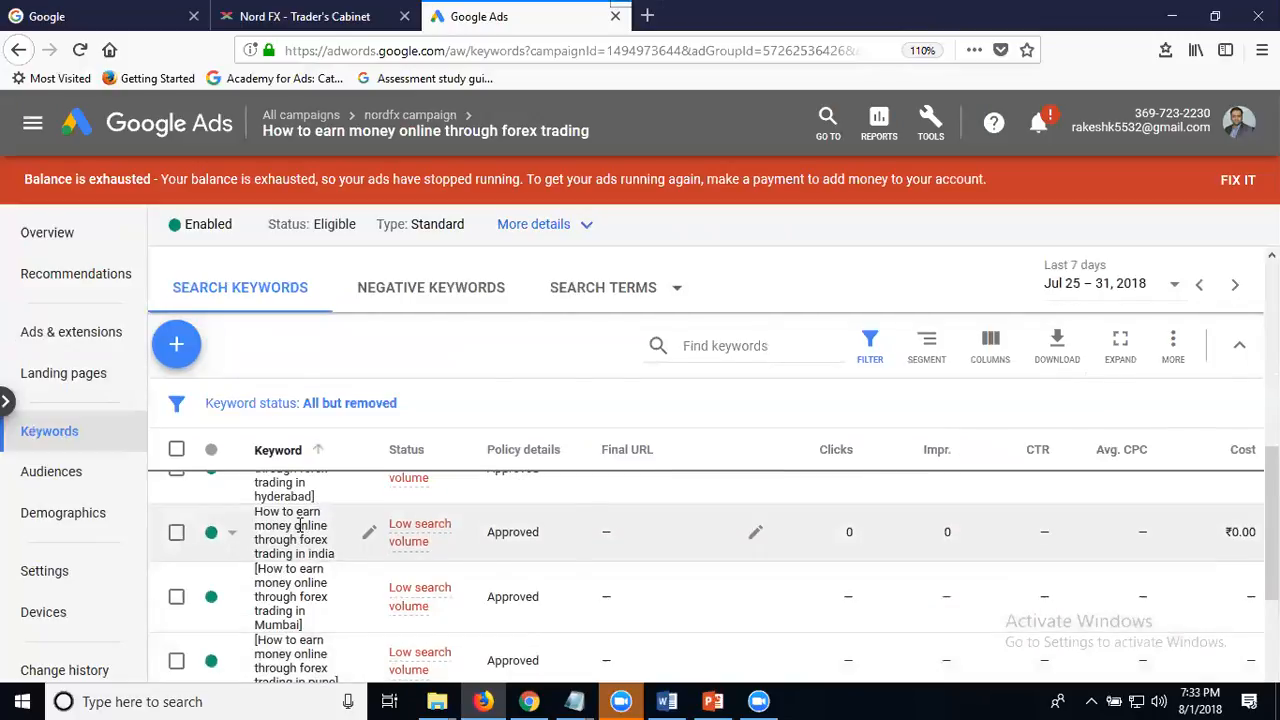
{"action": "left_click", "coordinate": [298, 532]}
{"action": "left_click", "coordinate": [310, 596]}
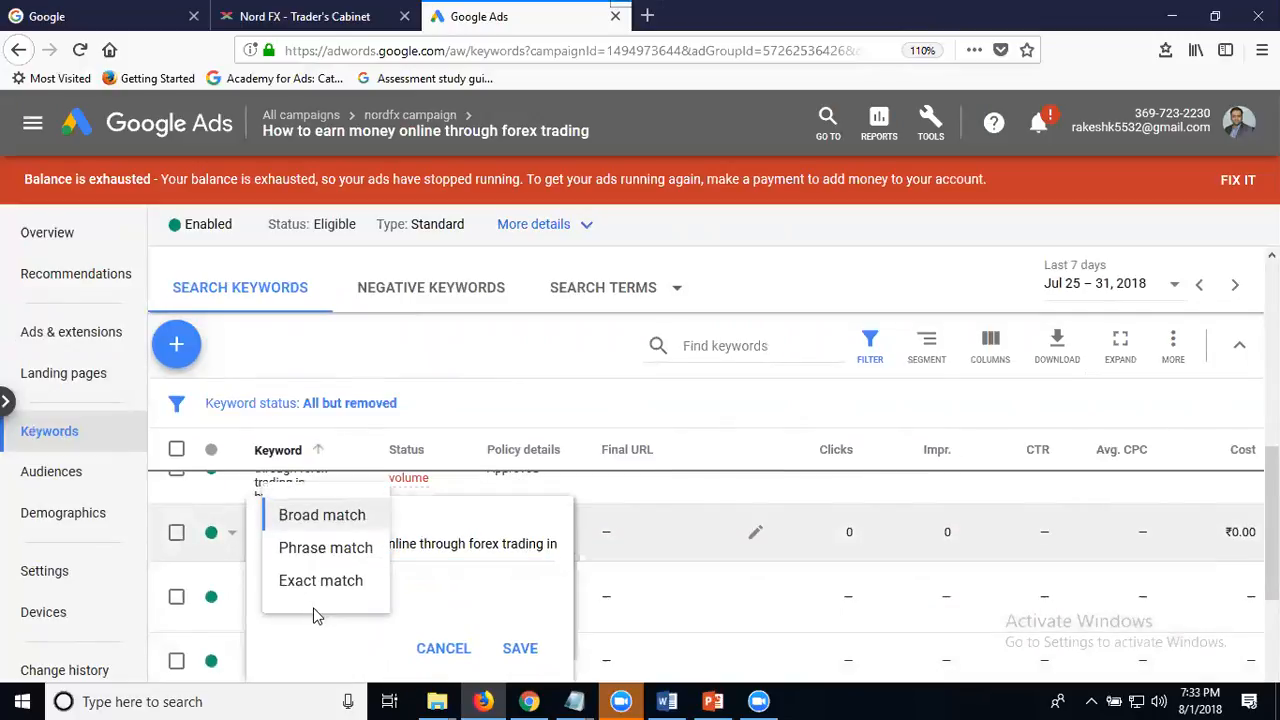
{"action": "left_click", "coordinate": [324, 582]}
{"action": "left_click", "coordinate": [492, 648]}
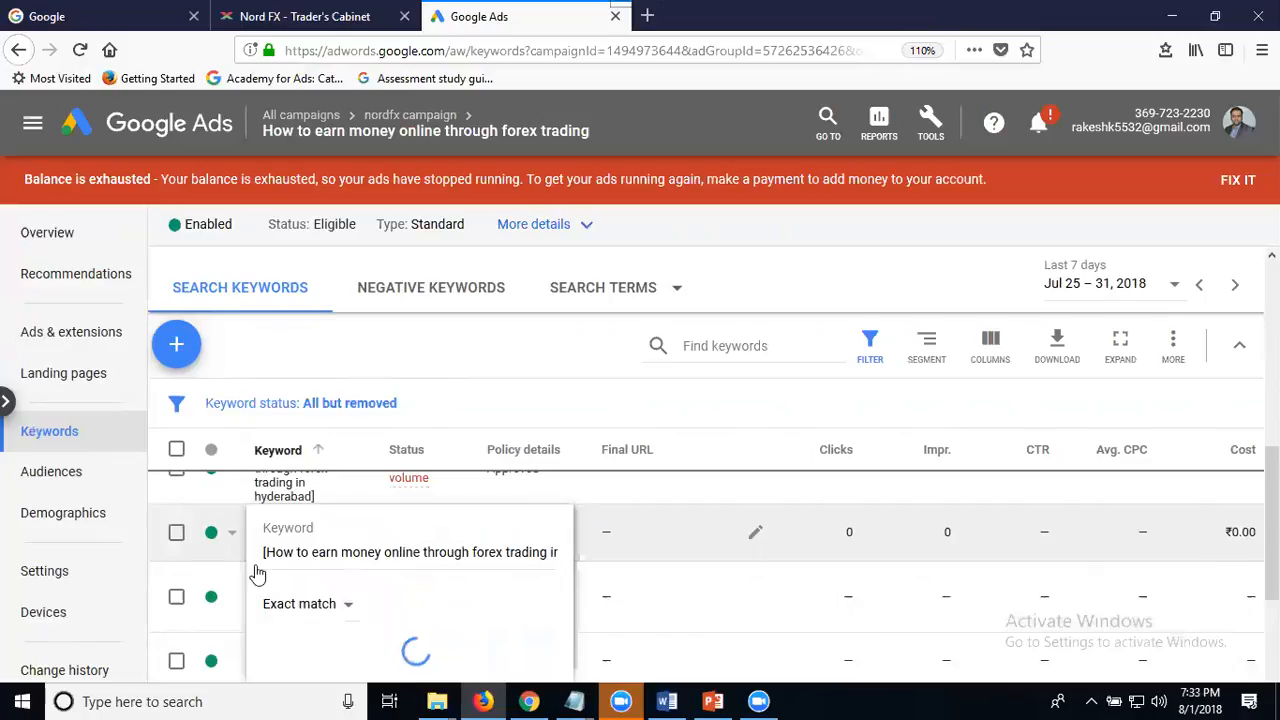
{"action": "left_click", "coordinate": [289, 525]}
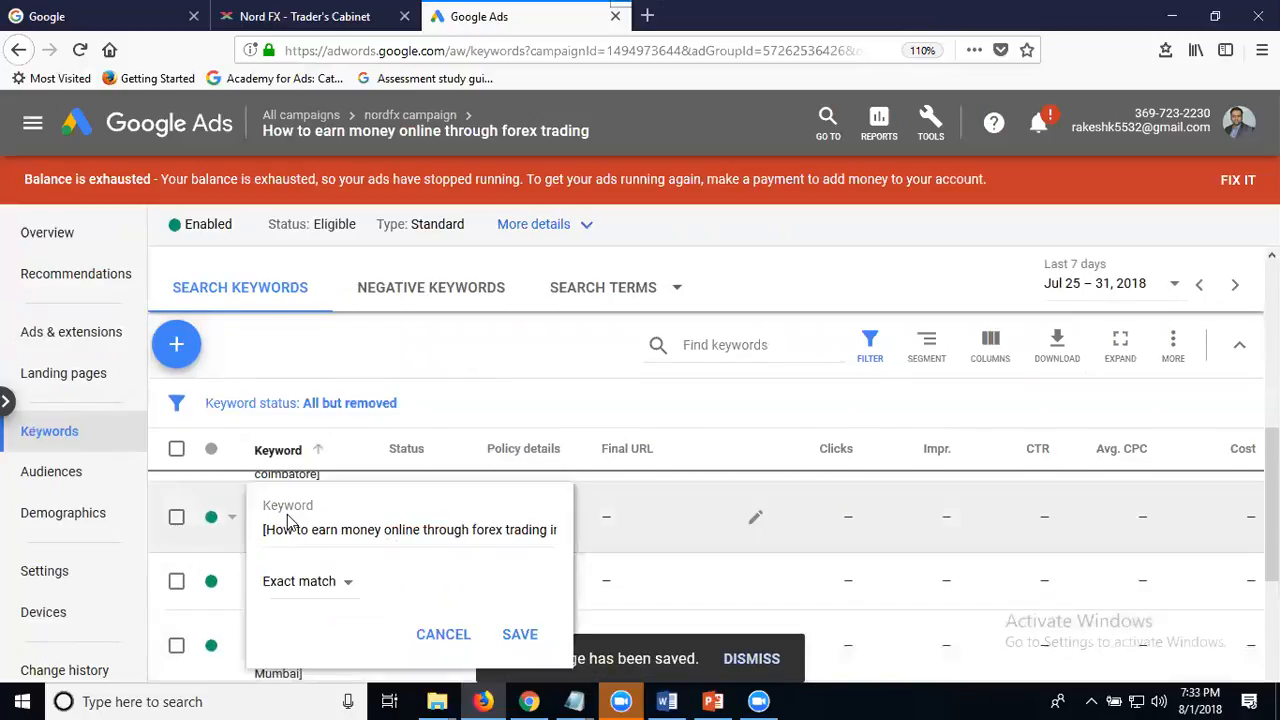
{"action": "left_click", "coordinate": [514, 634]}
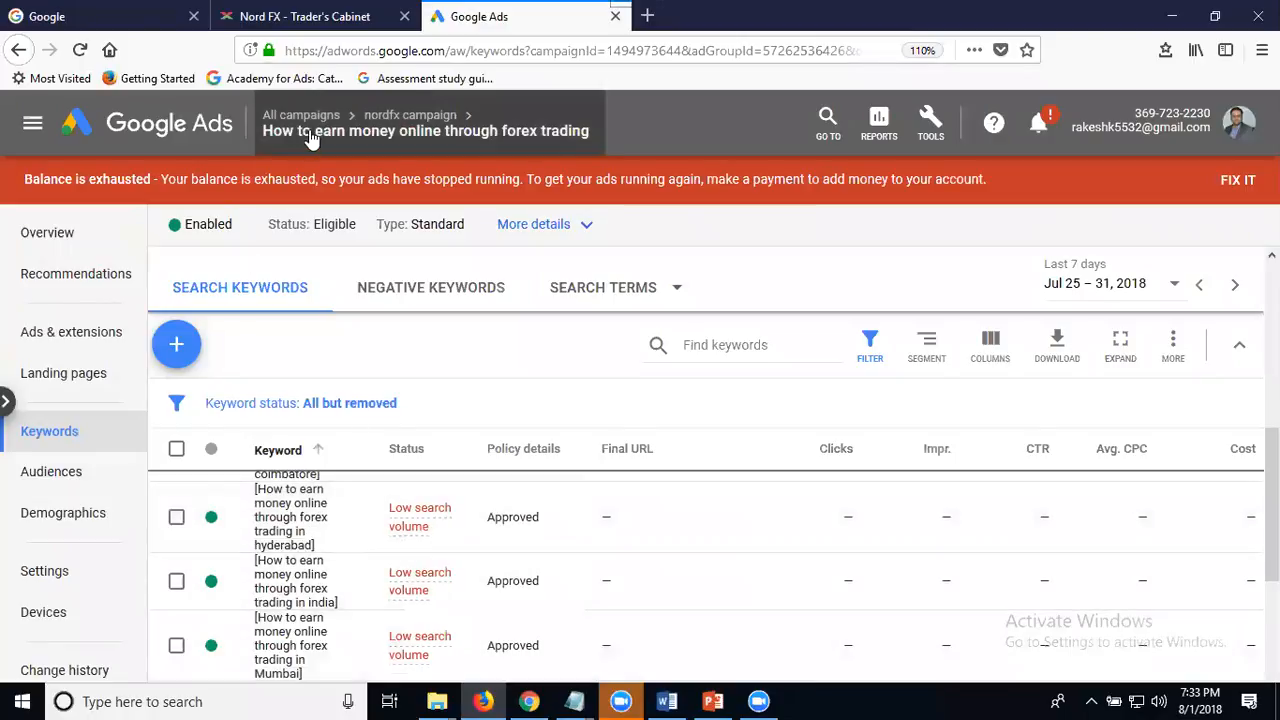
- Return to all campaigns and open the nordfx campaign's ad group "forex trading"
{"action": "mouse_move", "coordinate": [310, 140]}
{"action": "left_click", "coordinate": [308, 186]}
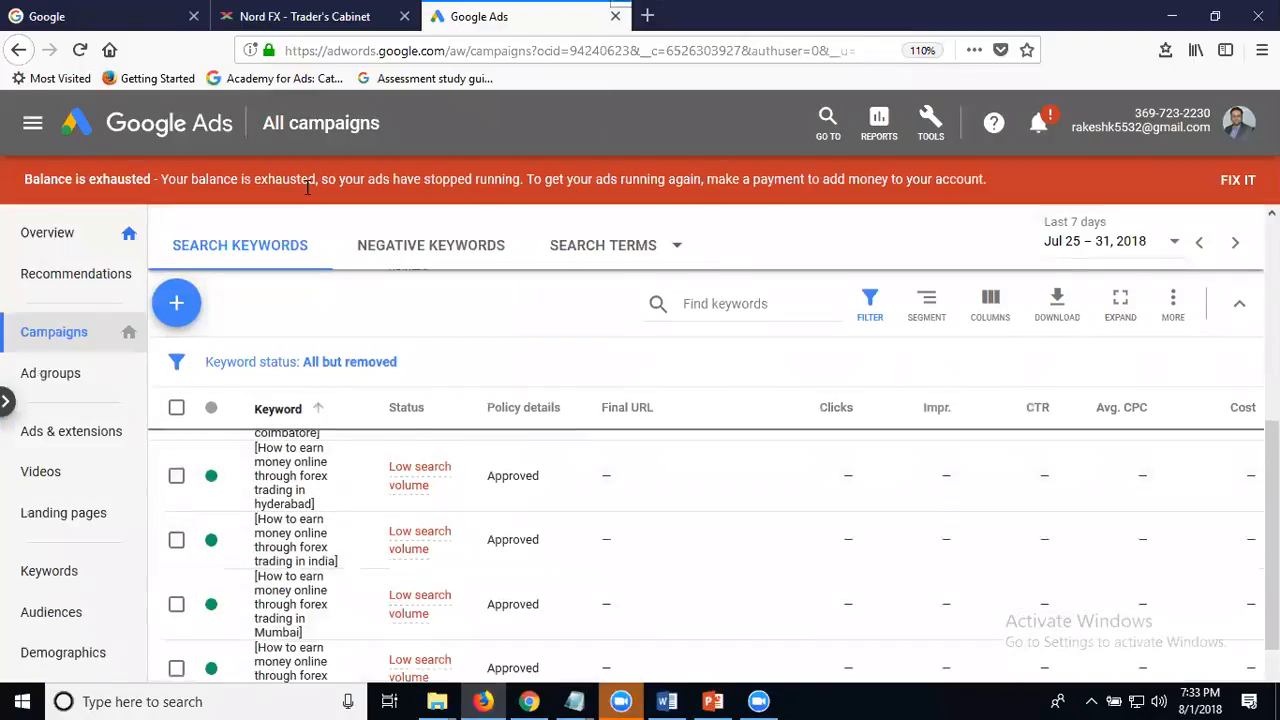
{"action": "scroll", "coordinate": [385, 441], "scroll_direction": "down", "scroll_amount": 3}
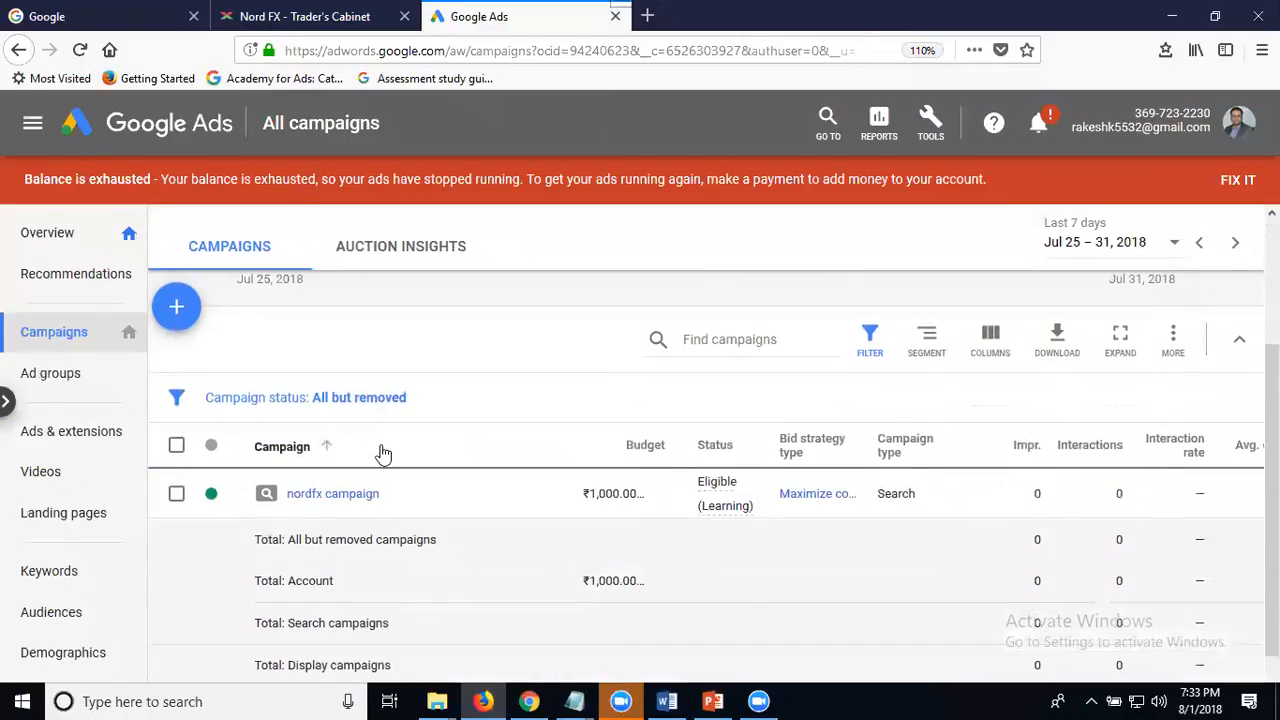
{"action": "left_click", "coordinate": [334, 495]}
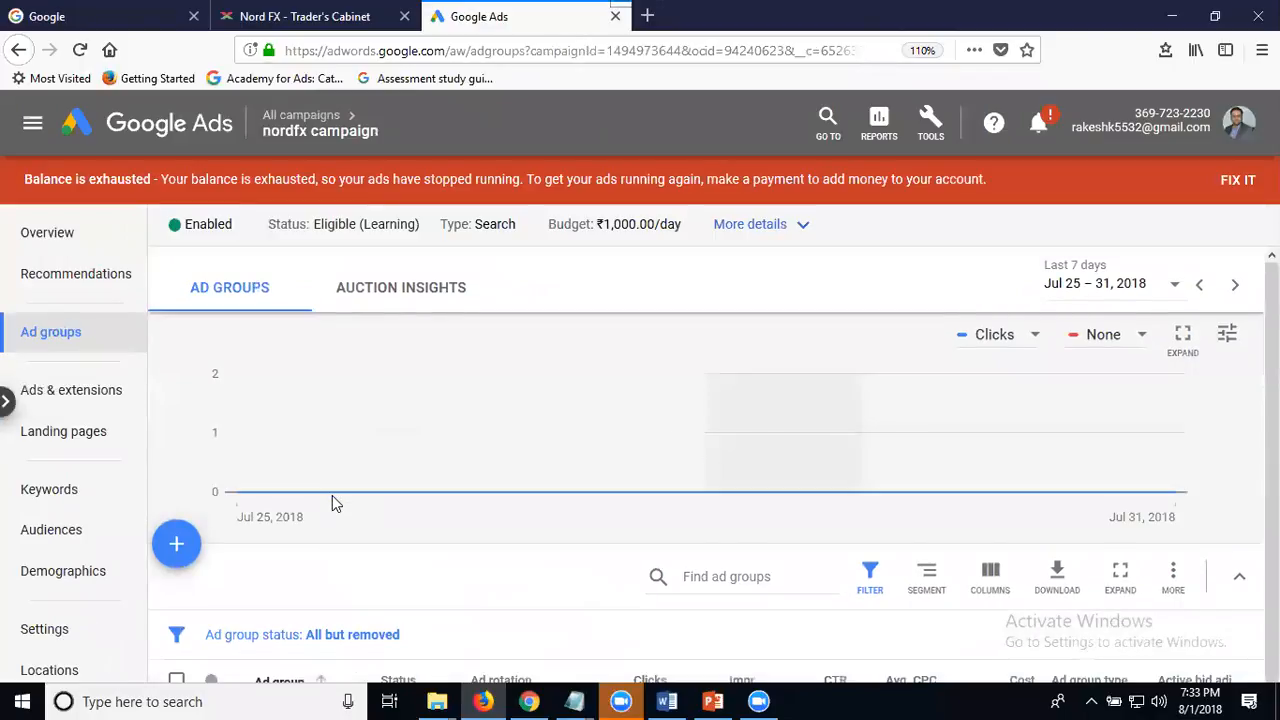
{"action": "left_click", "coordinate": [338, 527]}
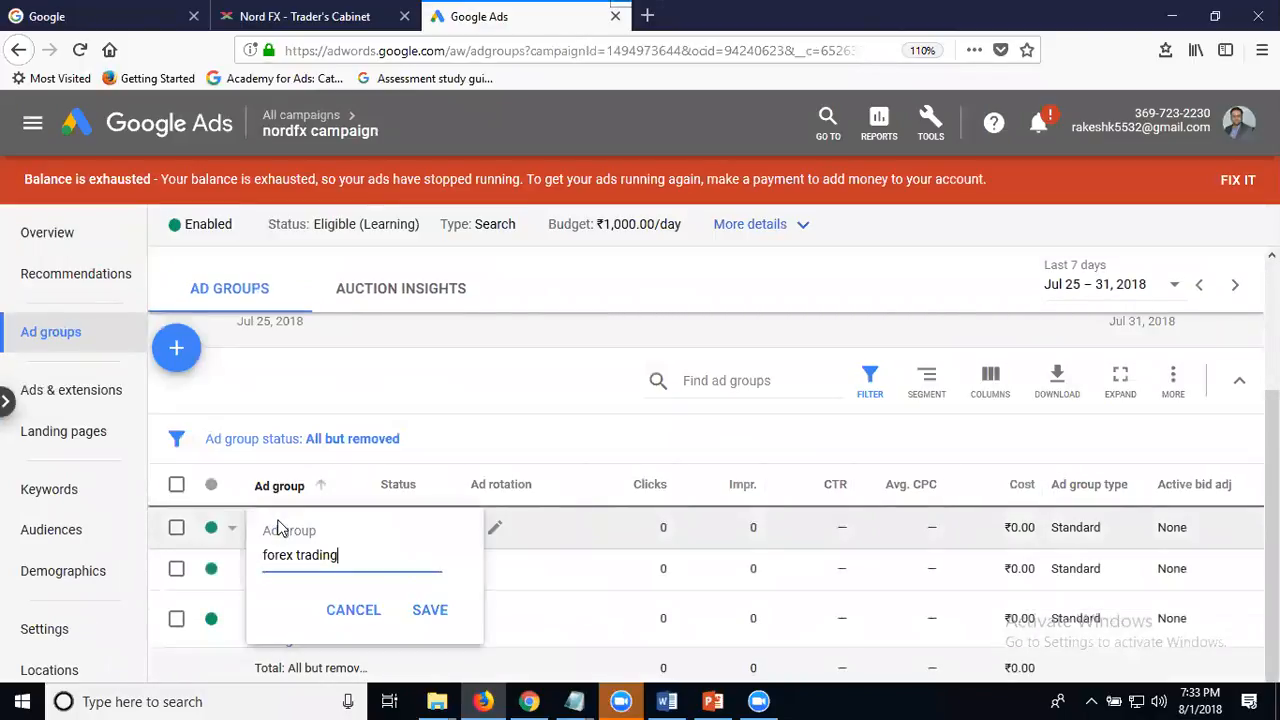
{"action": "left_click", "coordinate": [265, 530]}
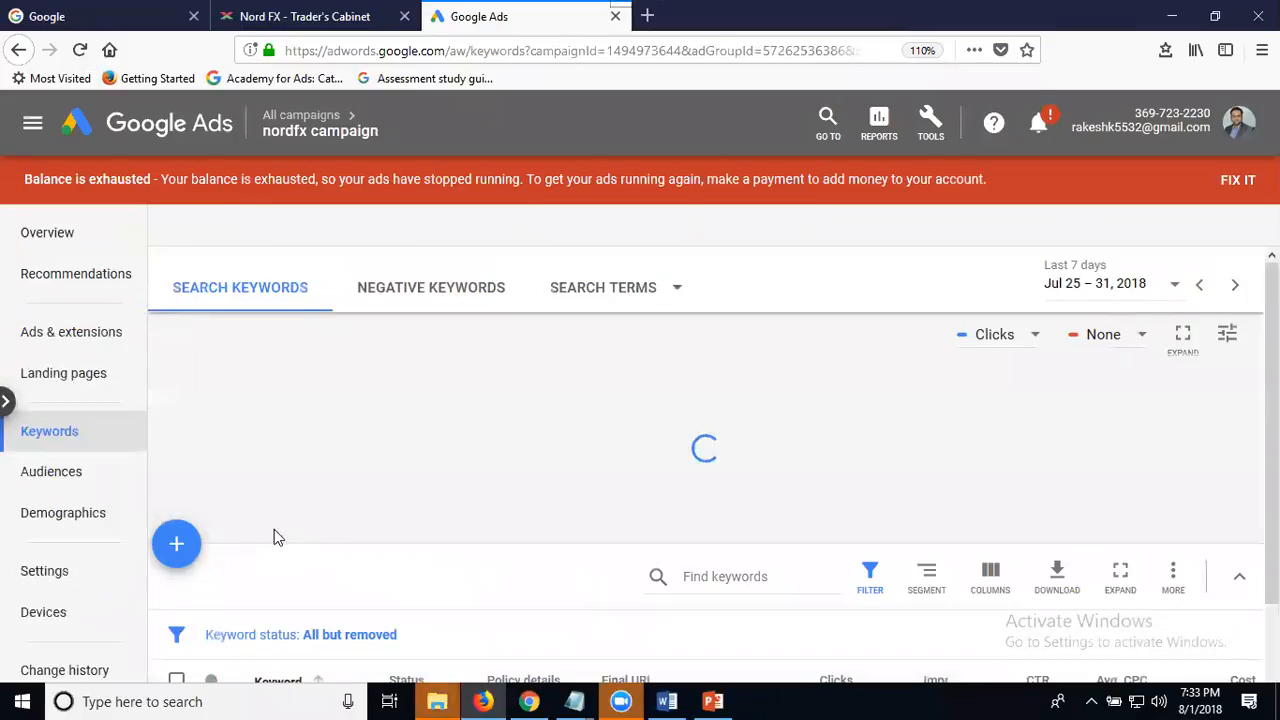
- Change the keyword "ECN Forex Brokers in India" to exact match and save it
{"action": "scroll", "coordinate": [419, 488], "scroll_direction": "down", "scroll_amount": 3}
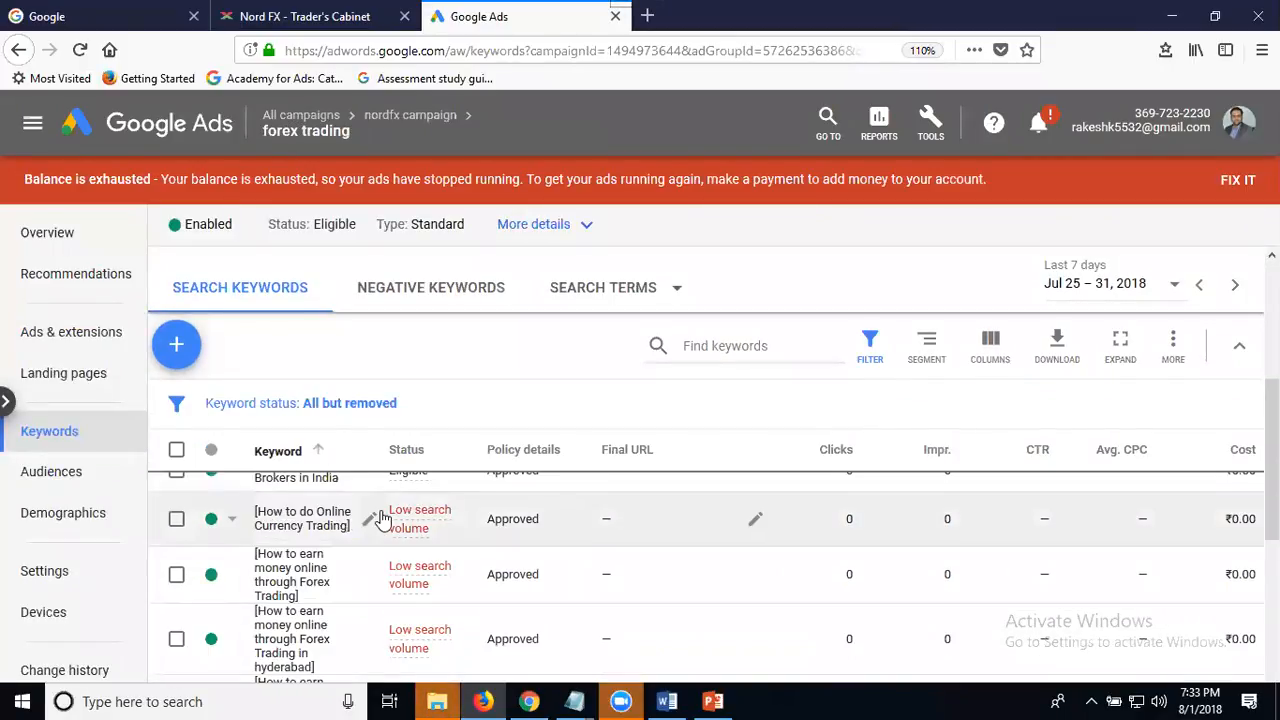
{"action": "scroll", "coordinate": [350, 525], "scroll_direction": "up", "scroll_amount": 1}
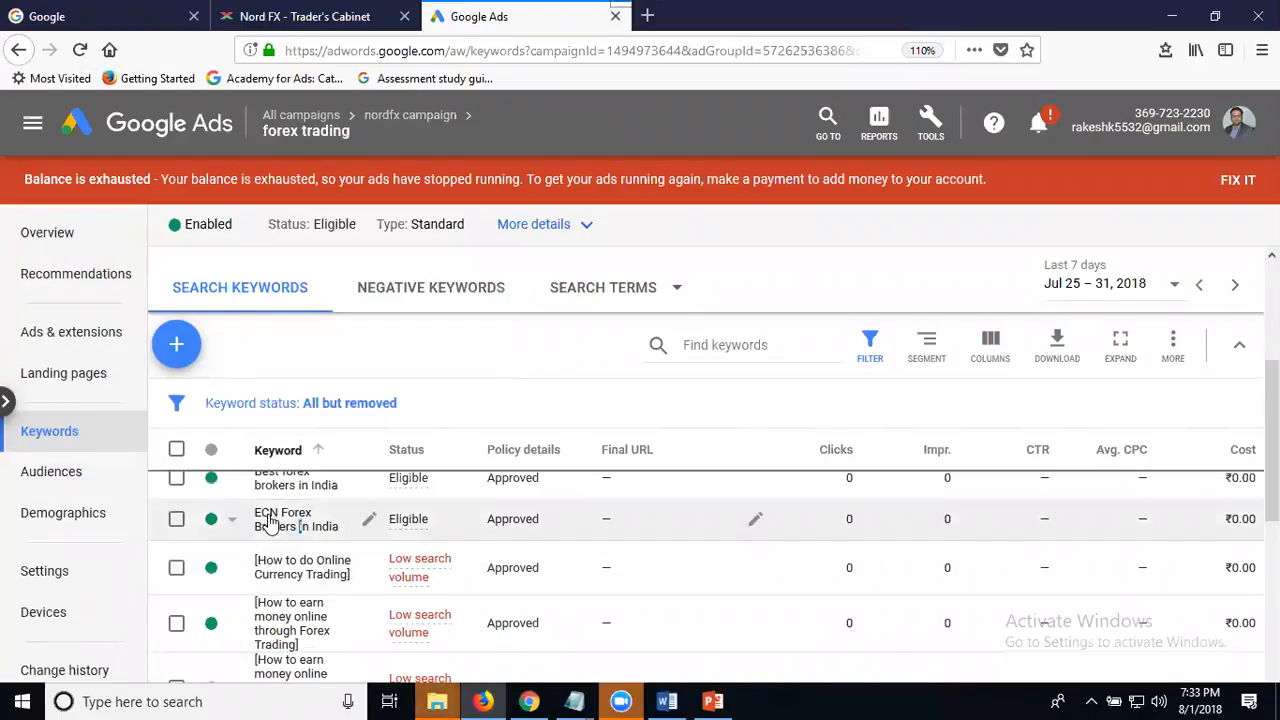
{"action": "left_click", "coordinate": [300, 530]}
{"action": "left_click", "coordinate": [302, 600]}
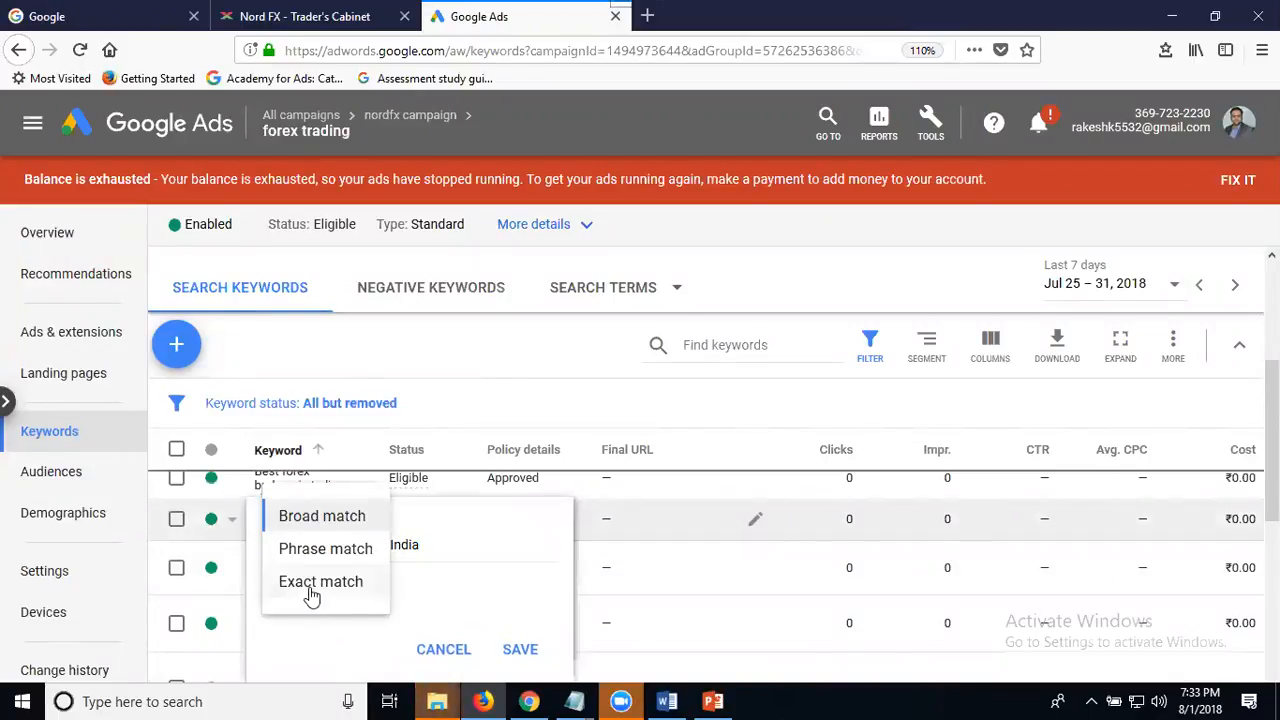
{"action": "left_click", "coordinate": [306, 588]}
{"action": "left_click", "coordinate": [532, 651]}
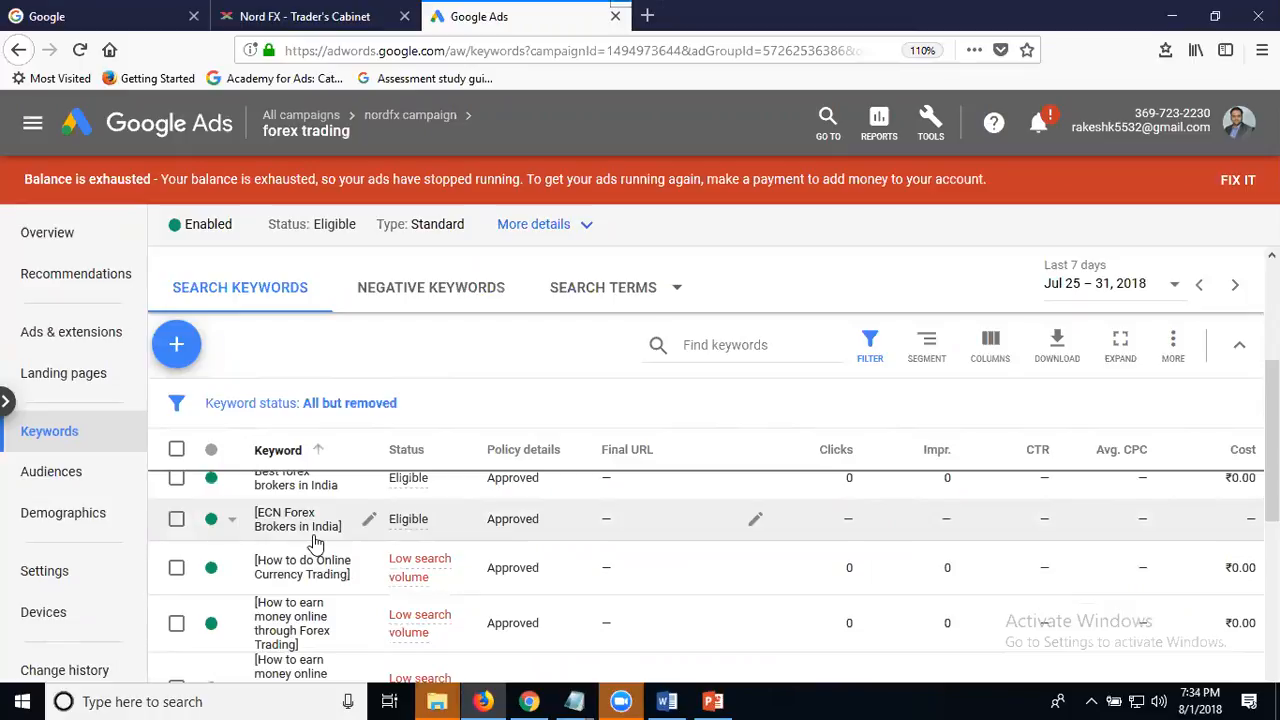
- Change the keyword "Best forex brokers in India" to exact match and save it
{"action": "left_click", "coordinate": [296, 485]}
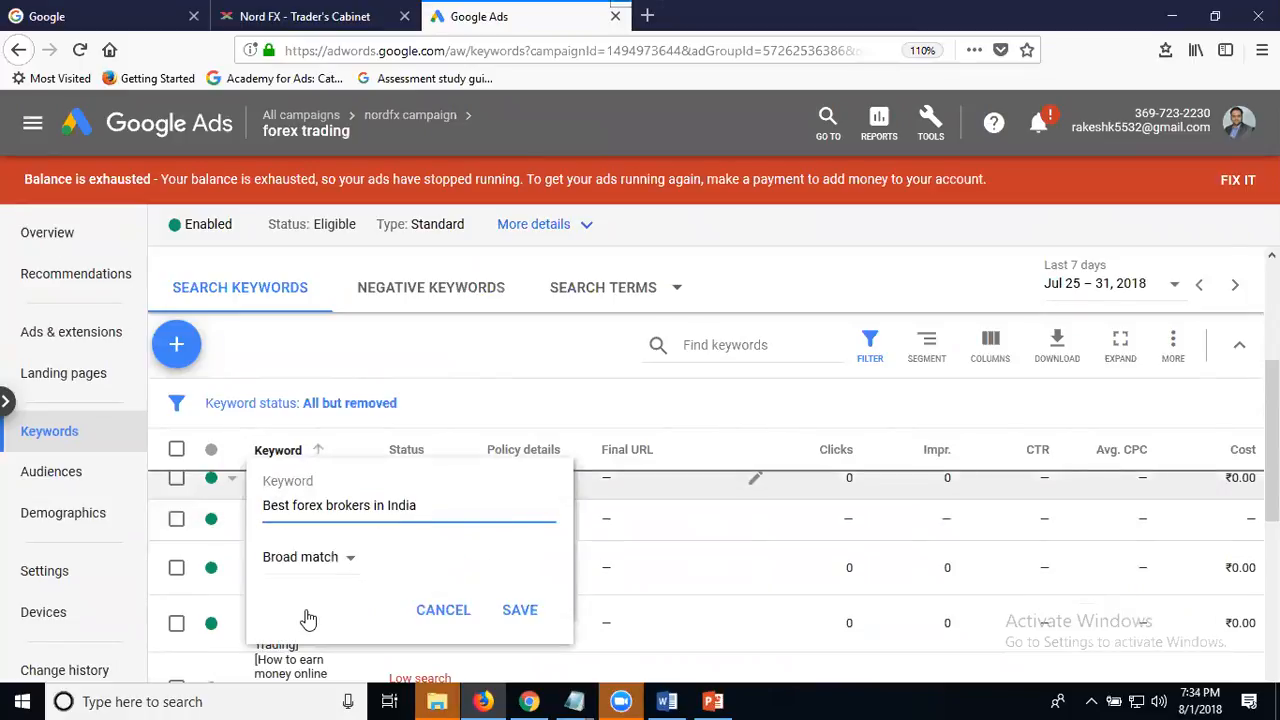
{"action": "left_click", "coordinate": [300, 557]}
{"action": "left_click", "coordinate": [316, 648]}
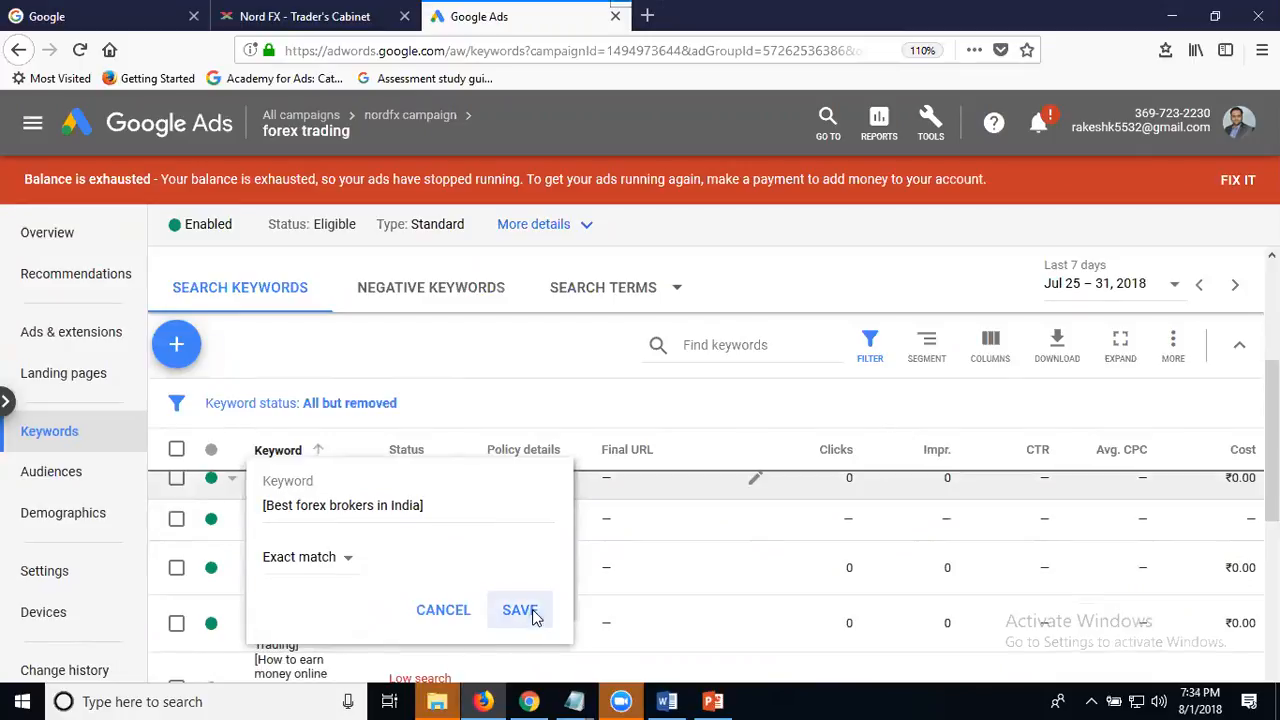
{"action": "left_click", "coordinate": [528, 612]}
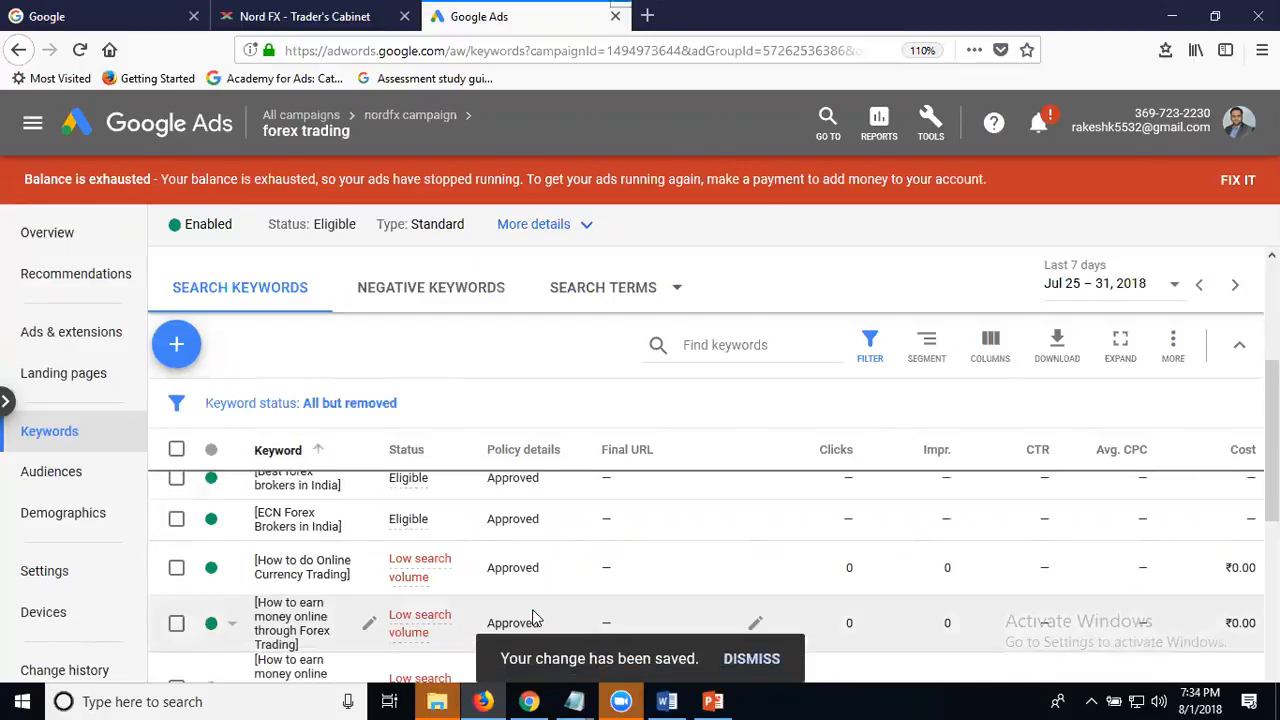